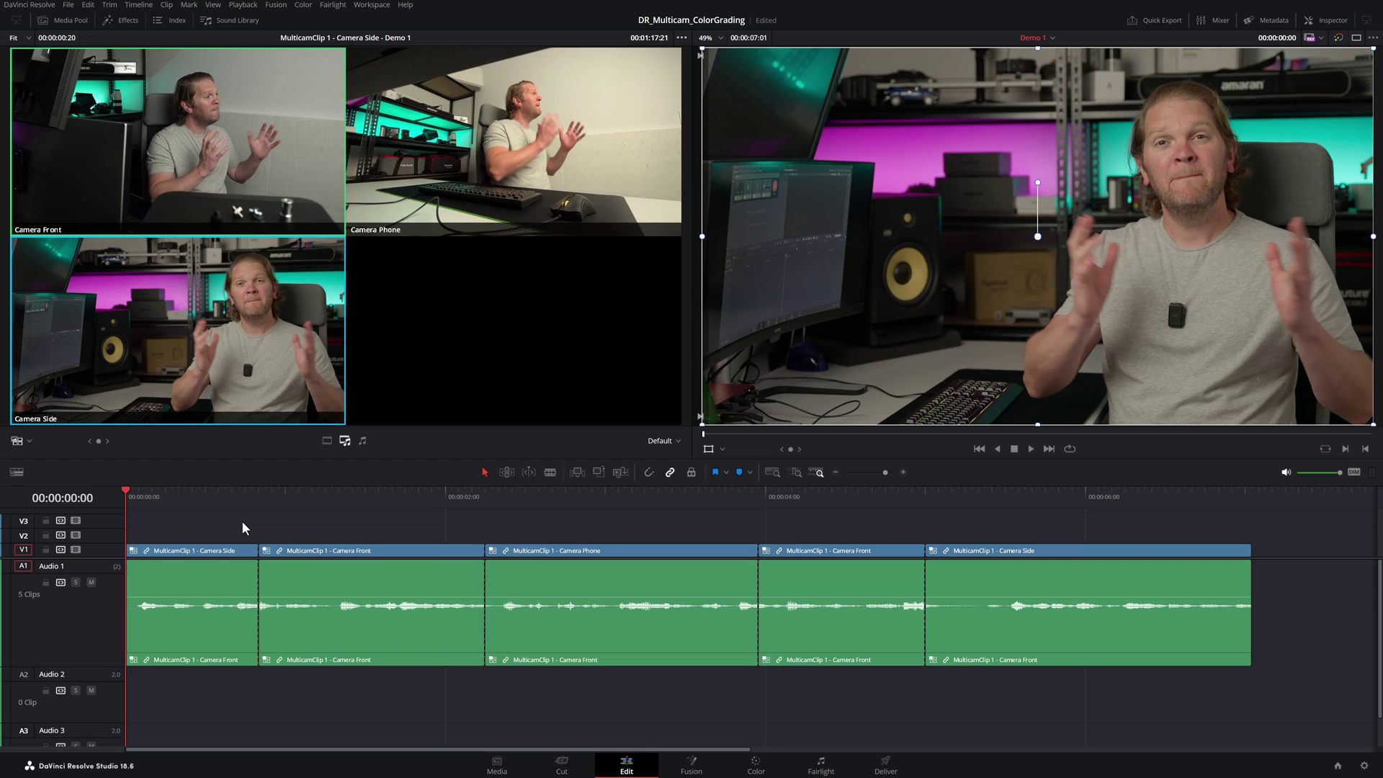
Scrub through the finished multicam edit, then show the Media Pool listing MulticamClip 1 and the camera clips
drag(156, 496, 1017, 487)
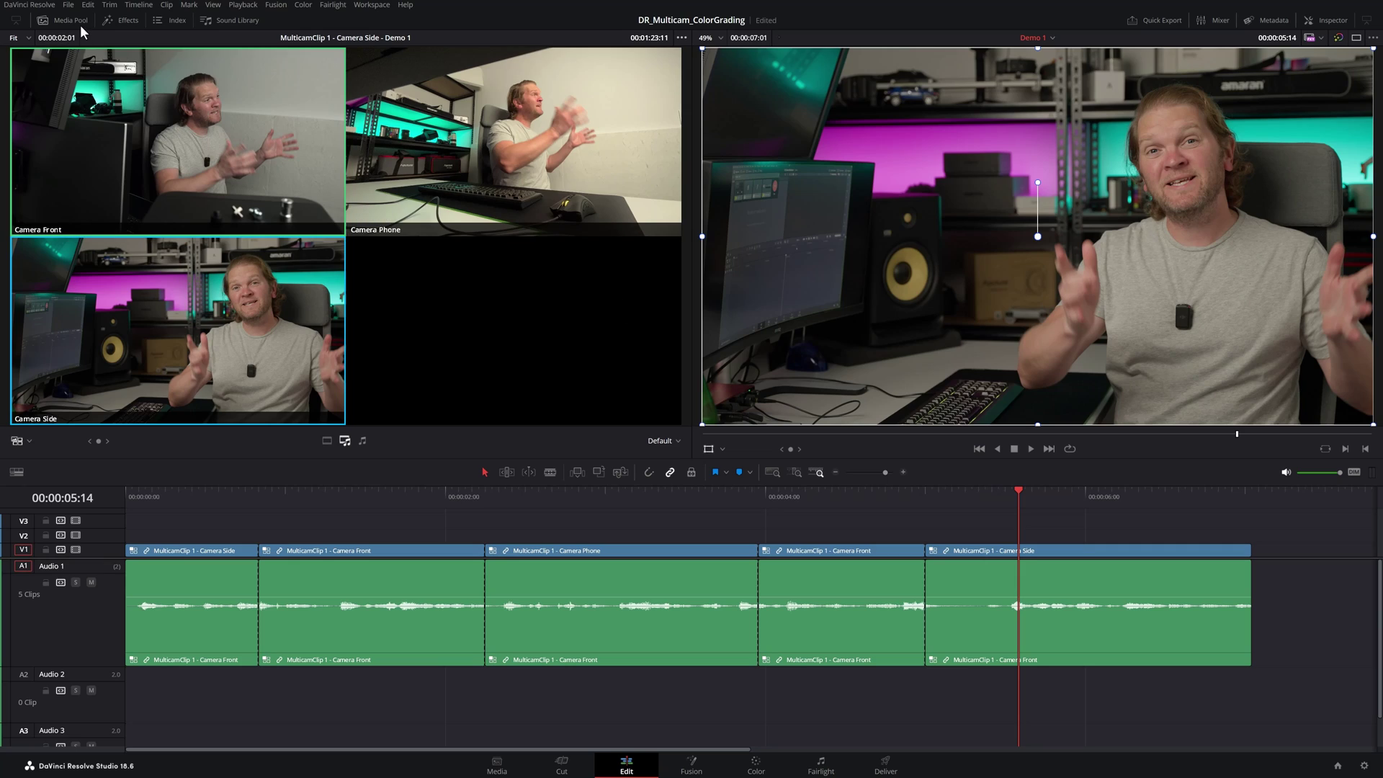
click(76, 20)
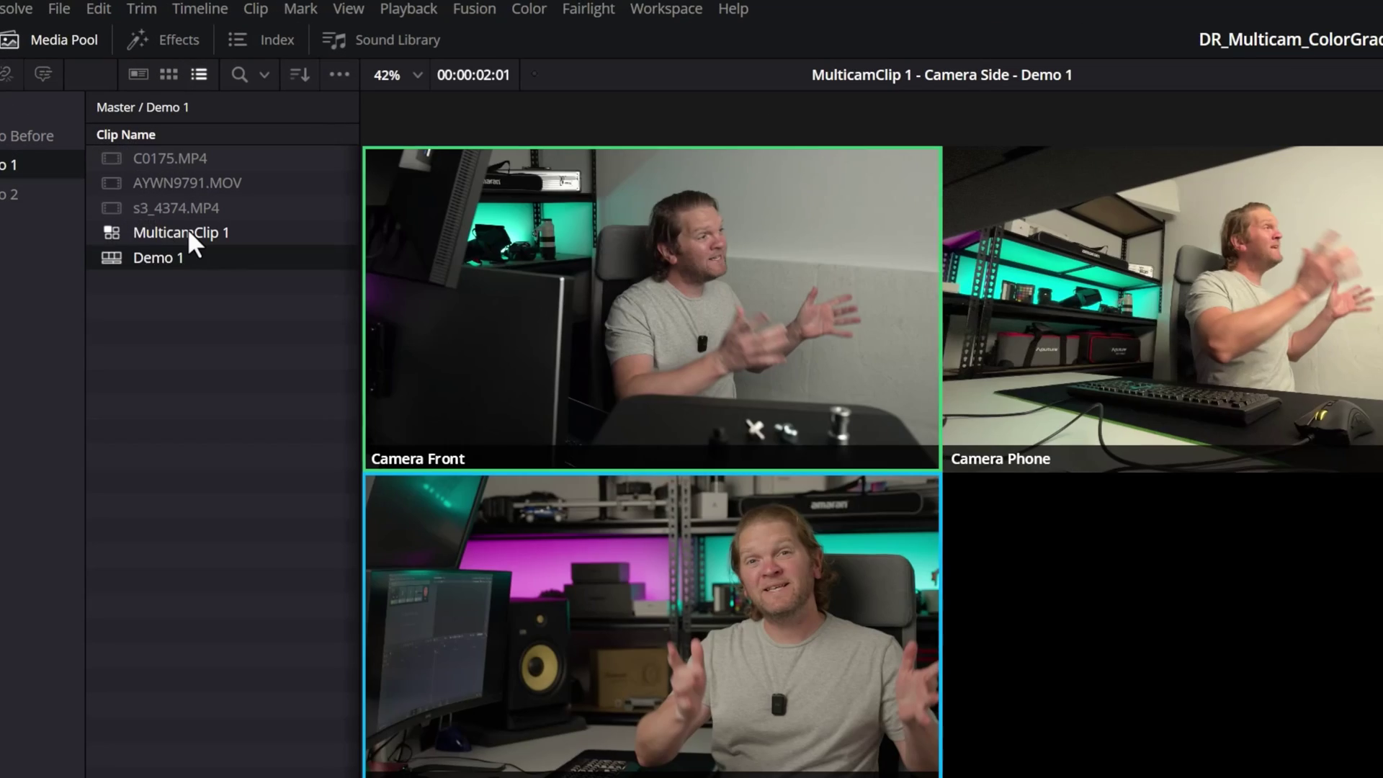
Open MulticamClip 1 as its own timeline and select the C0175.MP4 Camera Front clip on V1
right_click(252, 229)
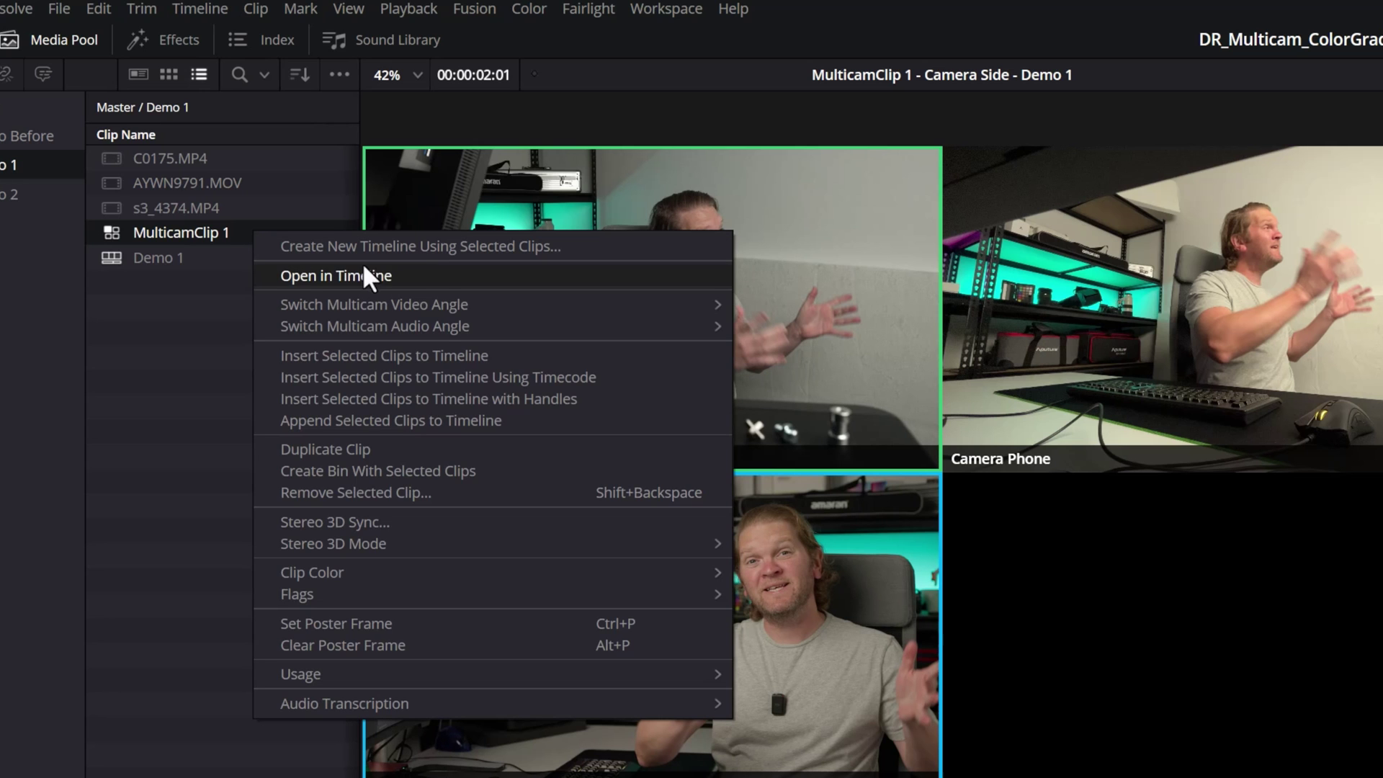
click(427, 274)
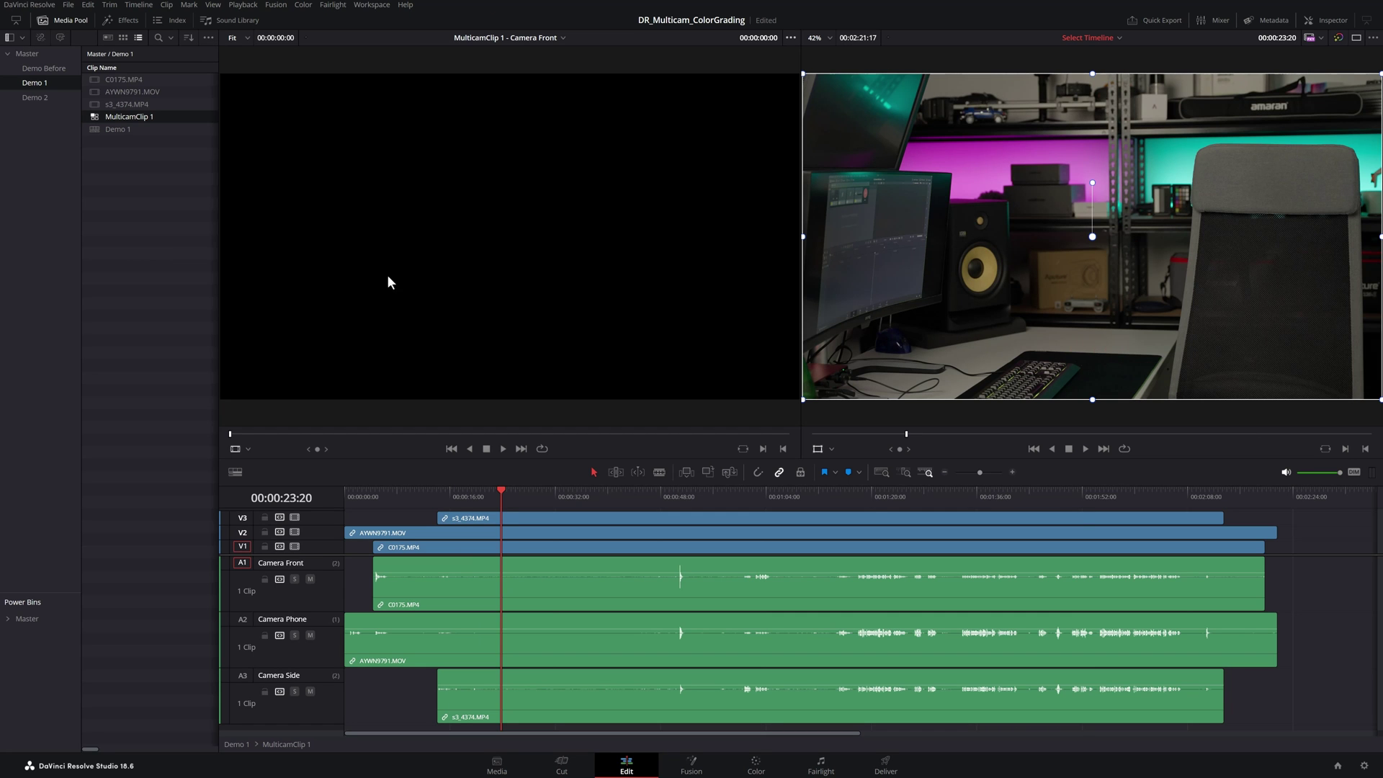
click(512, 518)
click(513, 533)
click(521, 546)
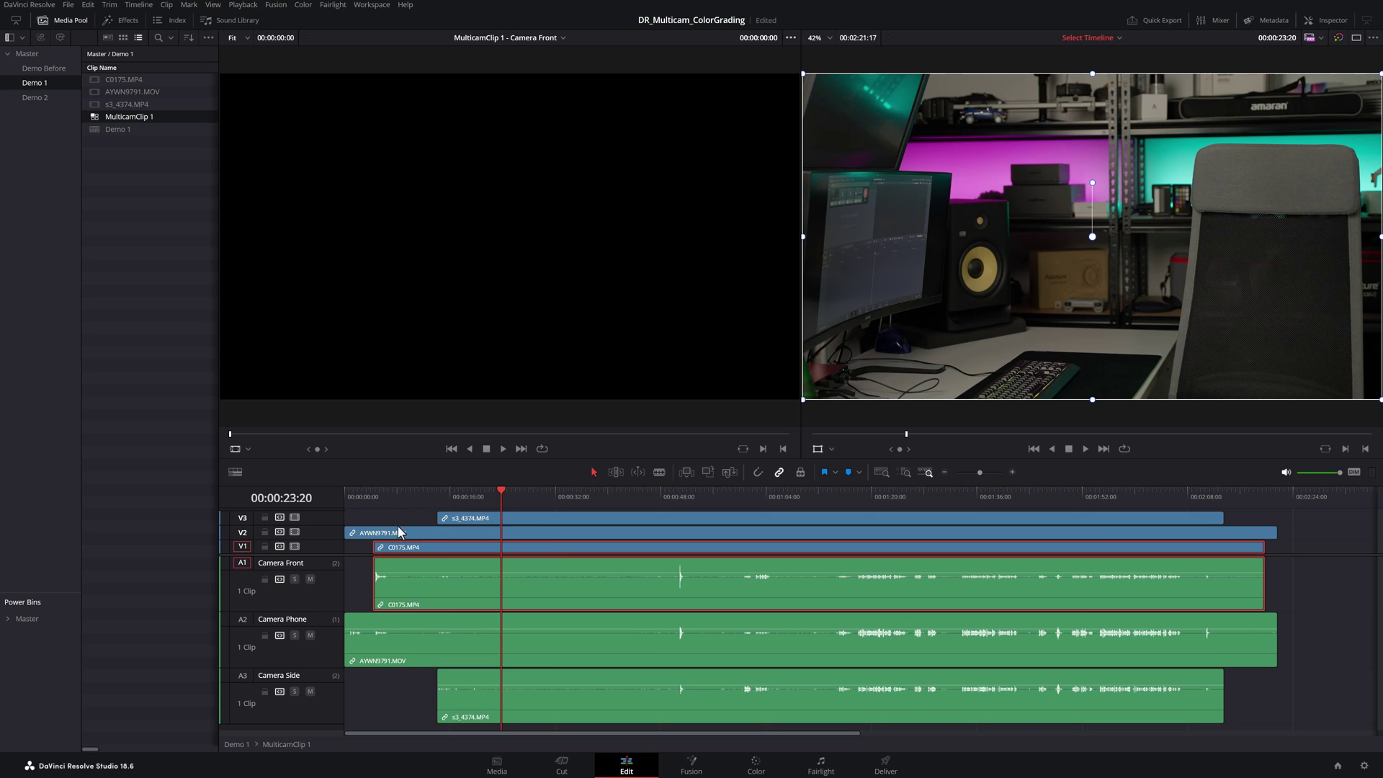
On the Color page, hide Effects and Gallery, select the V1 Camera Front angle, and park on the presenter
click(757, 765)
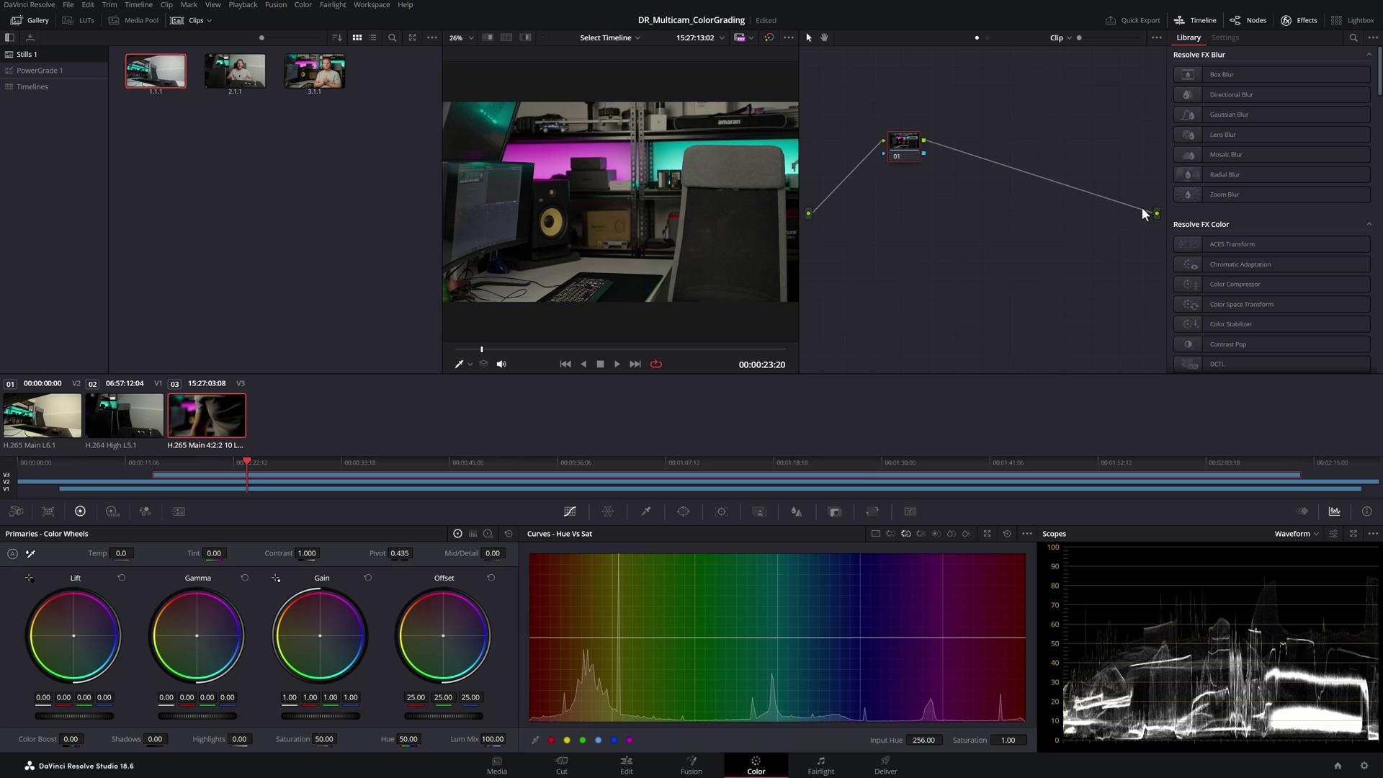
click(1286, 26)
click(38, 21)
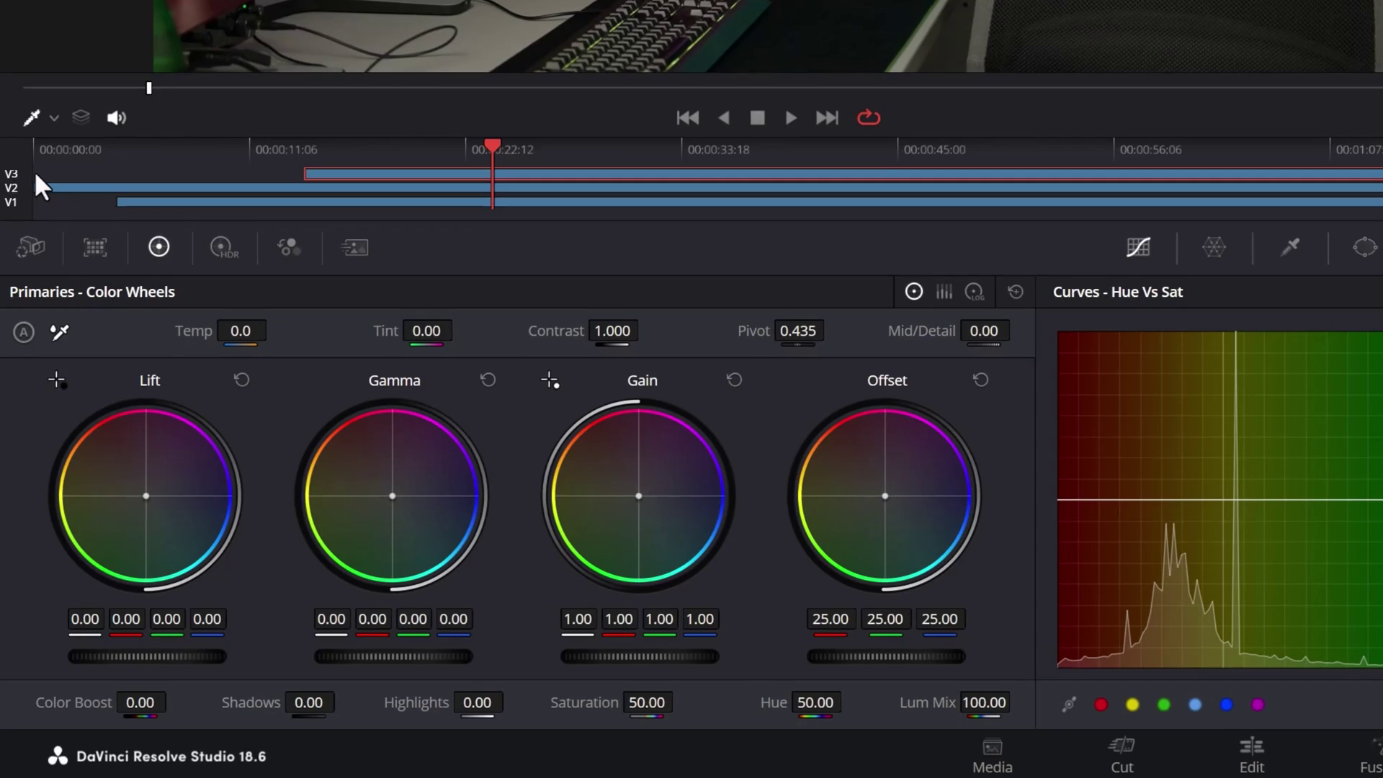
click(13, 176)
click(13, 187)
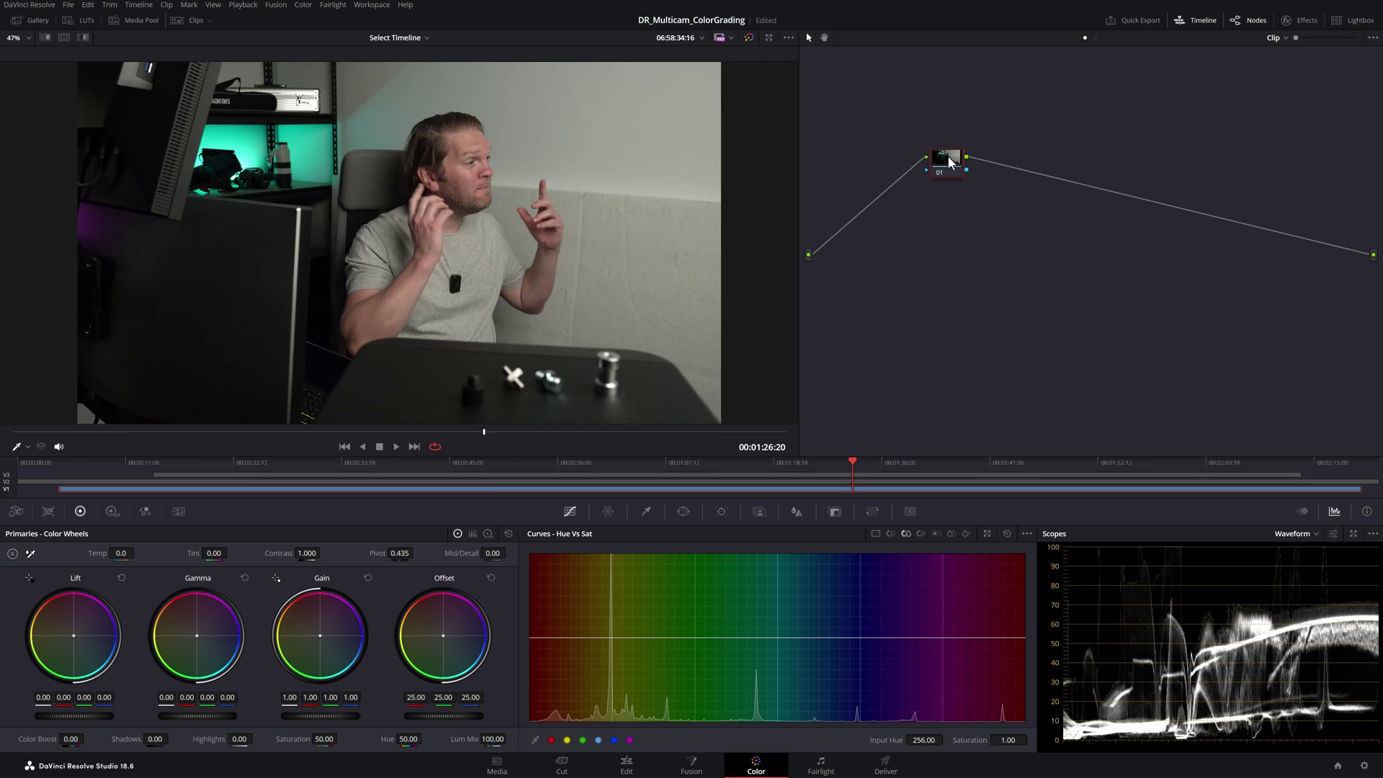
drag(954, 162, 923, 164)
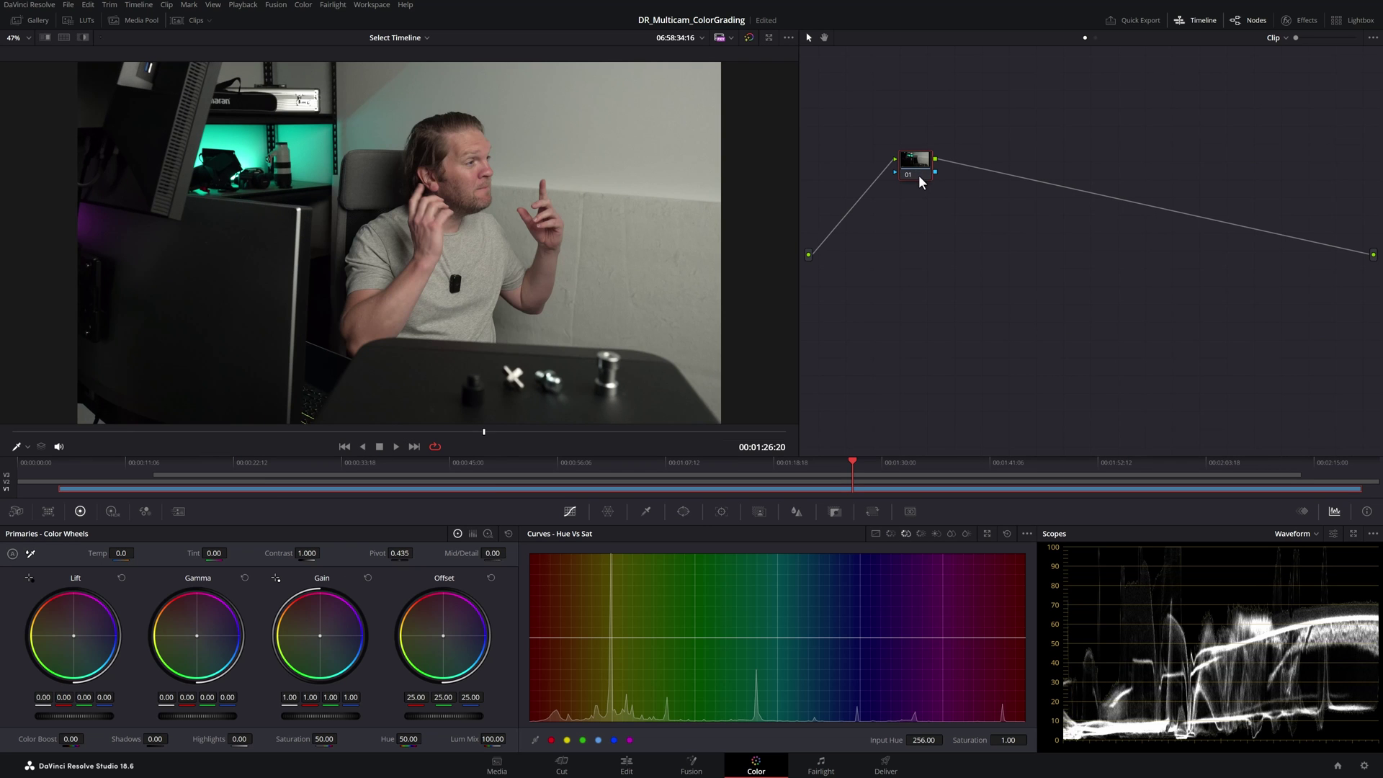
Add two serial nodes, brighten the offset, raise node 02 contrast to 1.148, and cool node 03
key(alt+s)
key(alt+s)
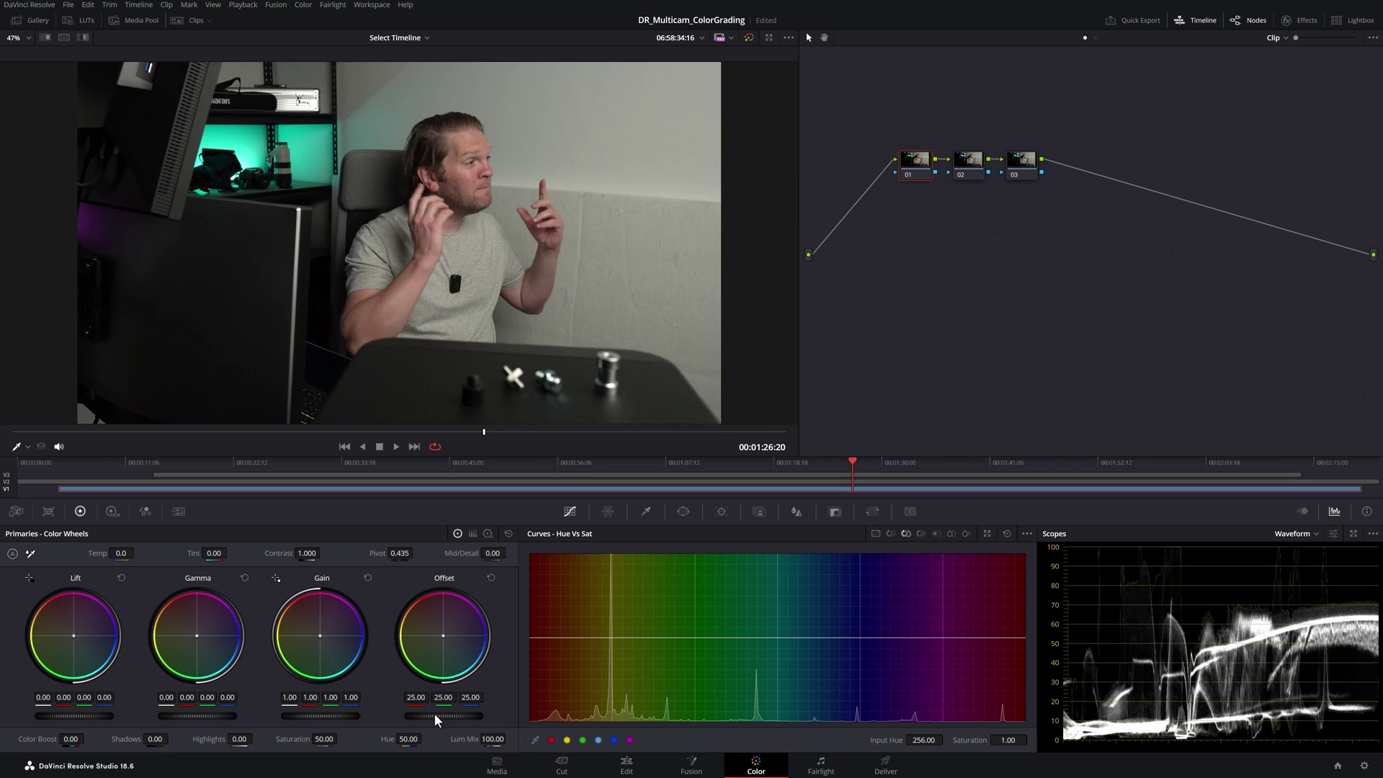
drag(436, 717, 468, 717)
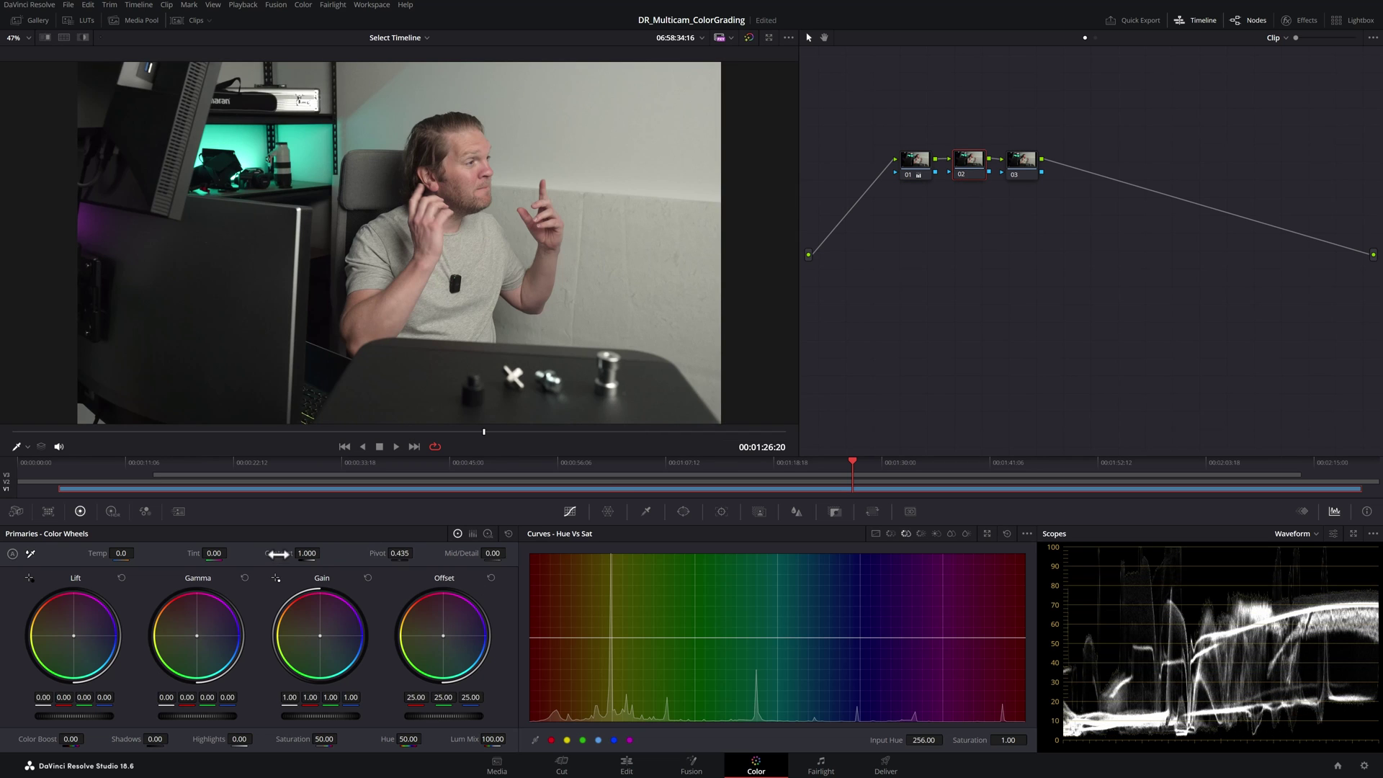
drag(278, 554, 922, 247)
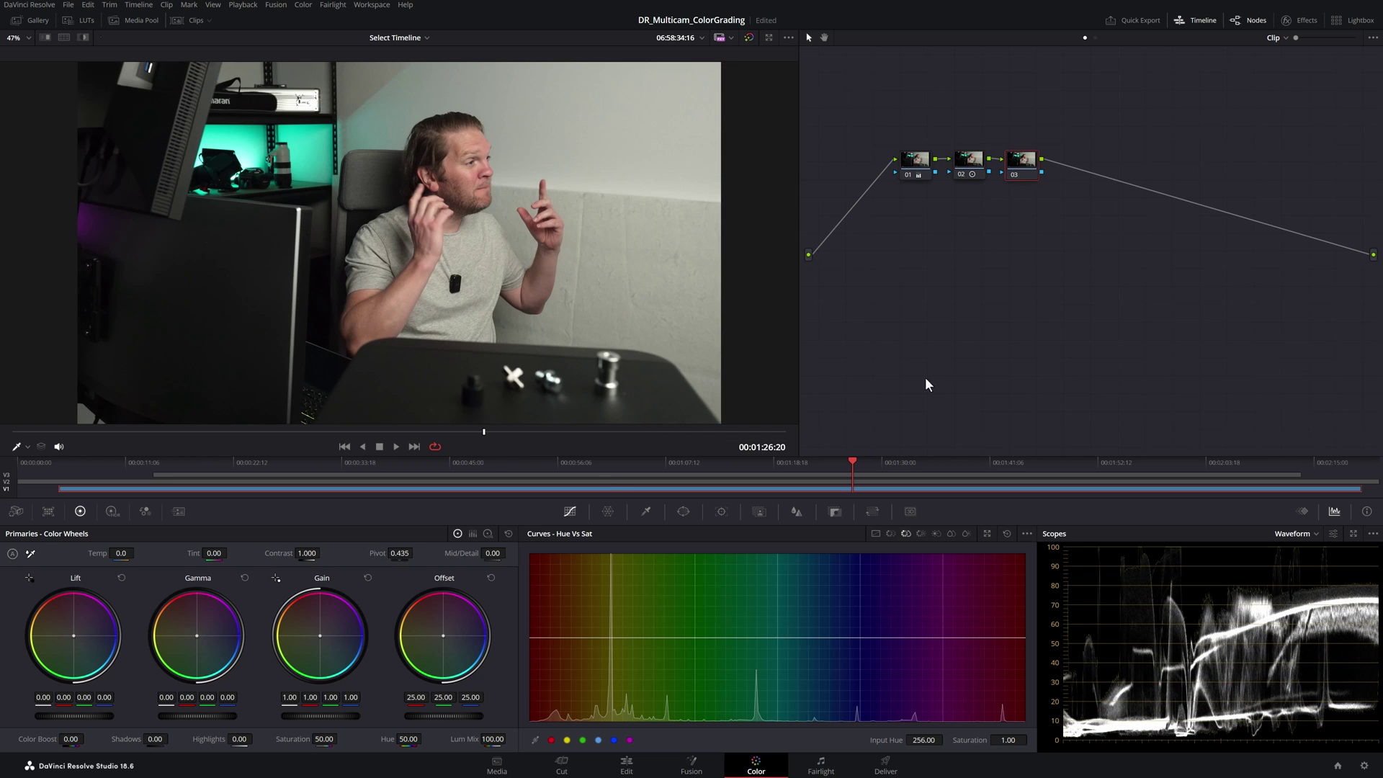
drag(451, 644, 444, 638)
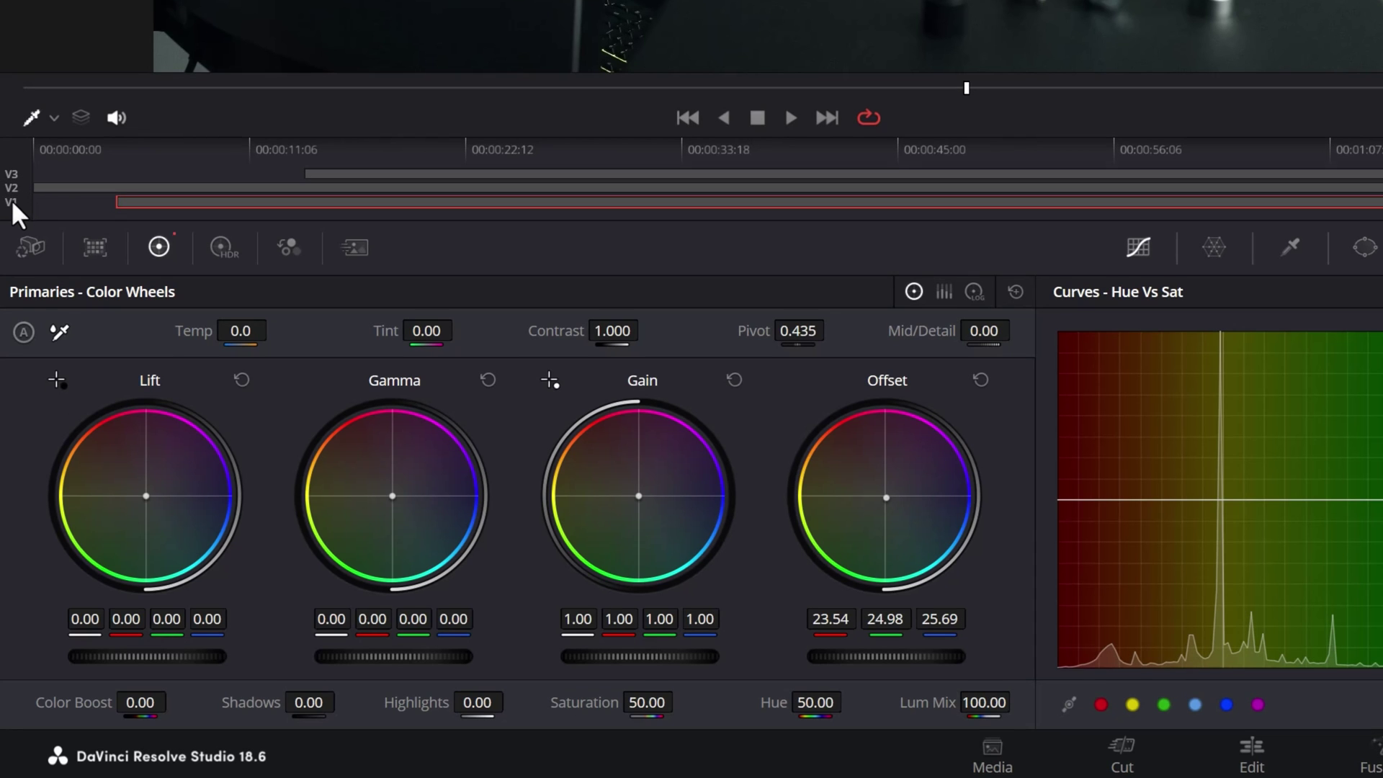
Select the V2 Camera Phone angle, add two serial nodes, and slightly lower contrast on node 02
click(12, 187)
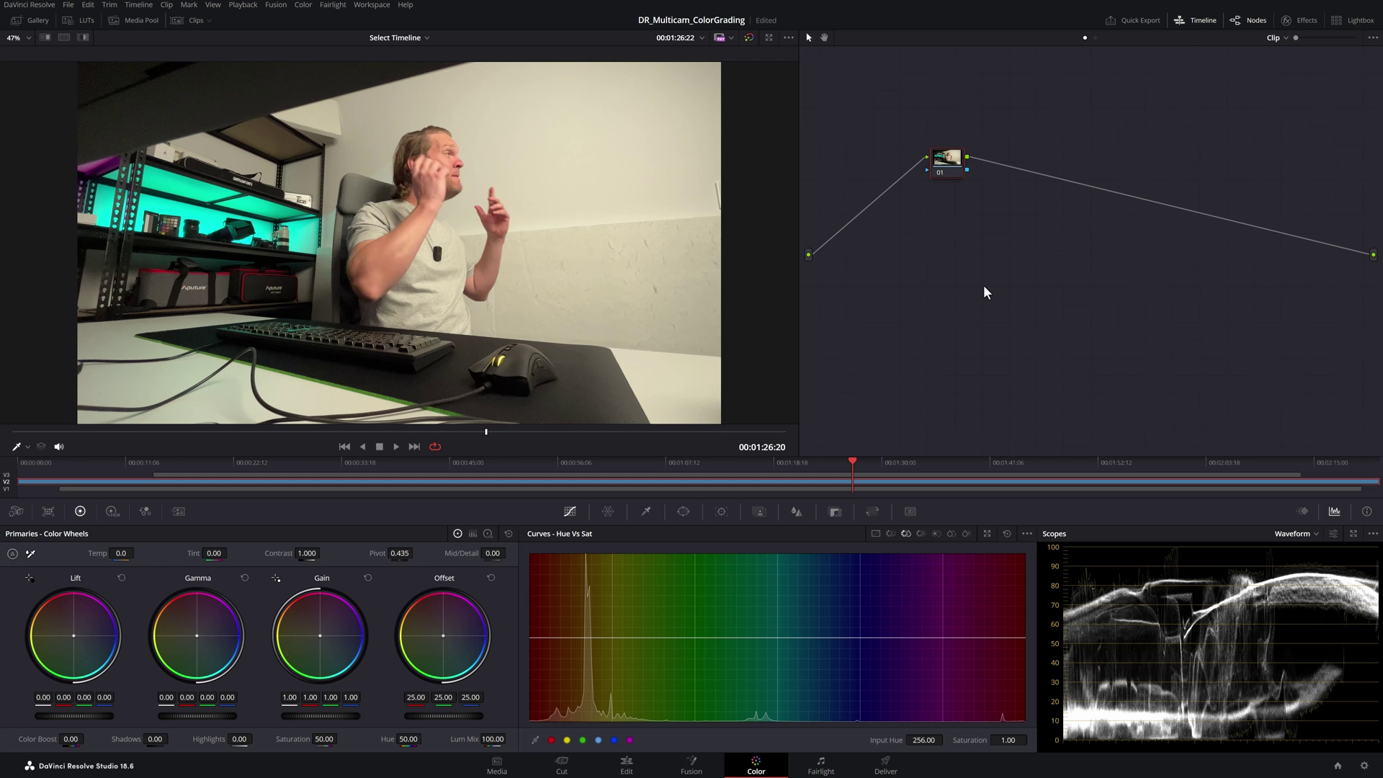
key(alt+s)
key(alt+s)
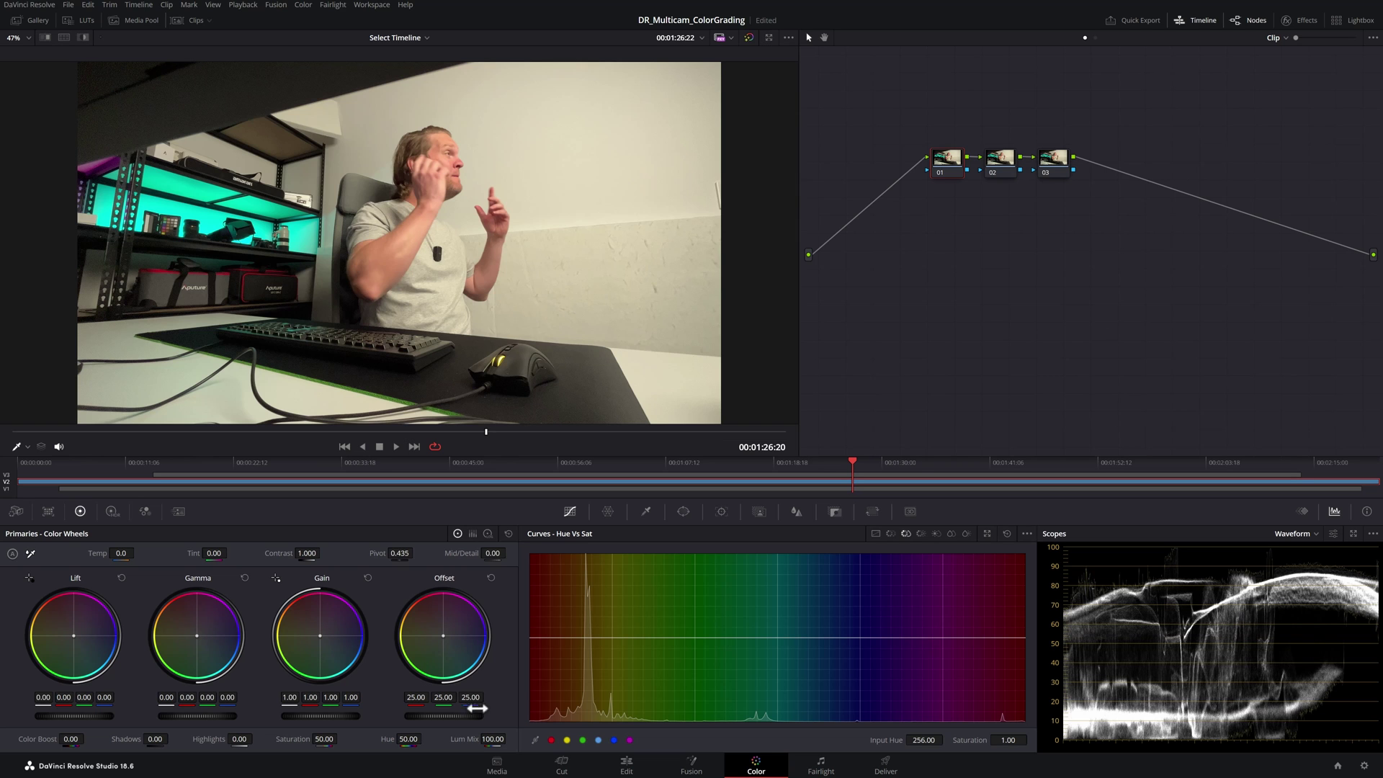
key(alt+shift+apostrophe)
mouse_move(307, 553)
mouse_down()
mouse_move(295, 553)
mouse_move(310, 553)
mouse_up()
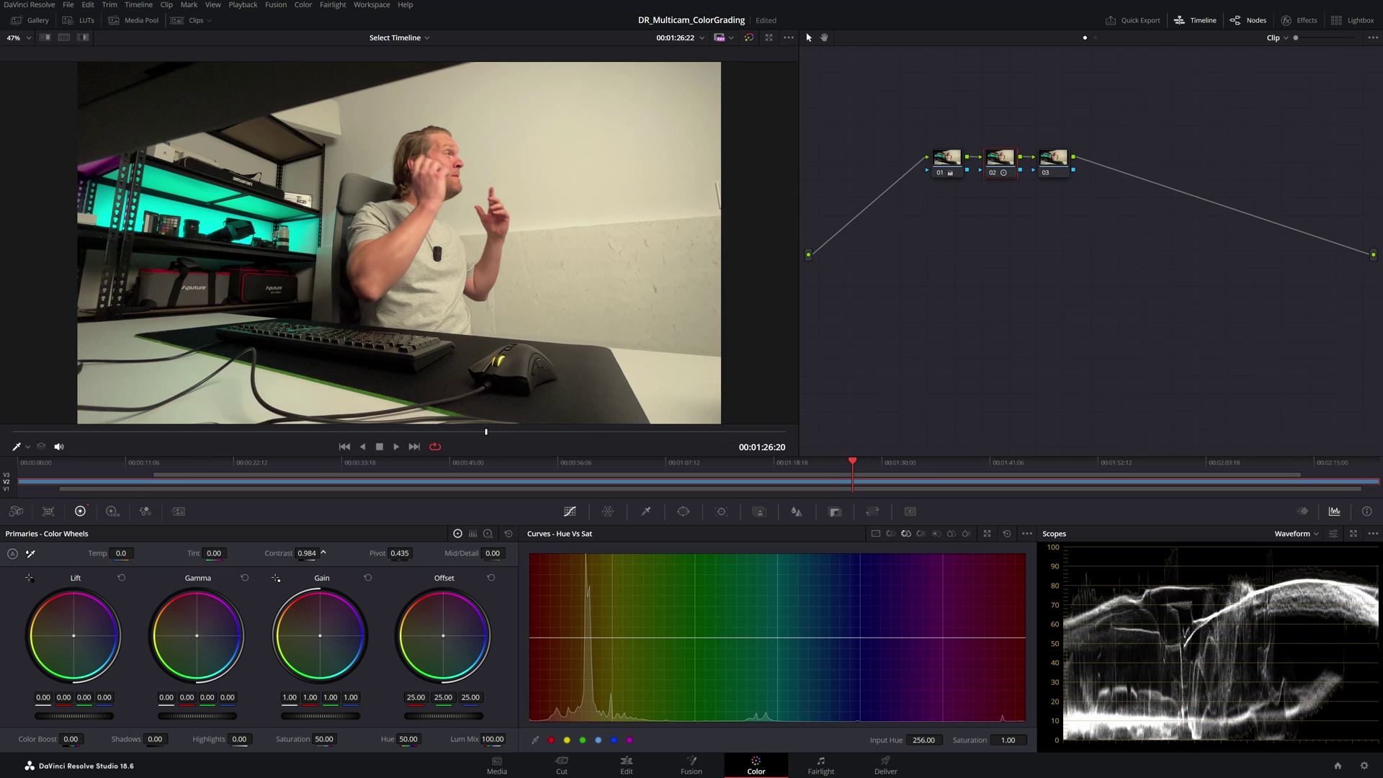
Cool node 03's offset to 23.93, 24.85, 25.51, then make the V3 Camera Side angle current
key(alt+shift+apostrophe)
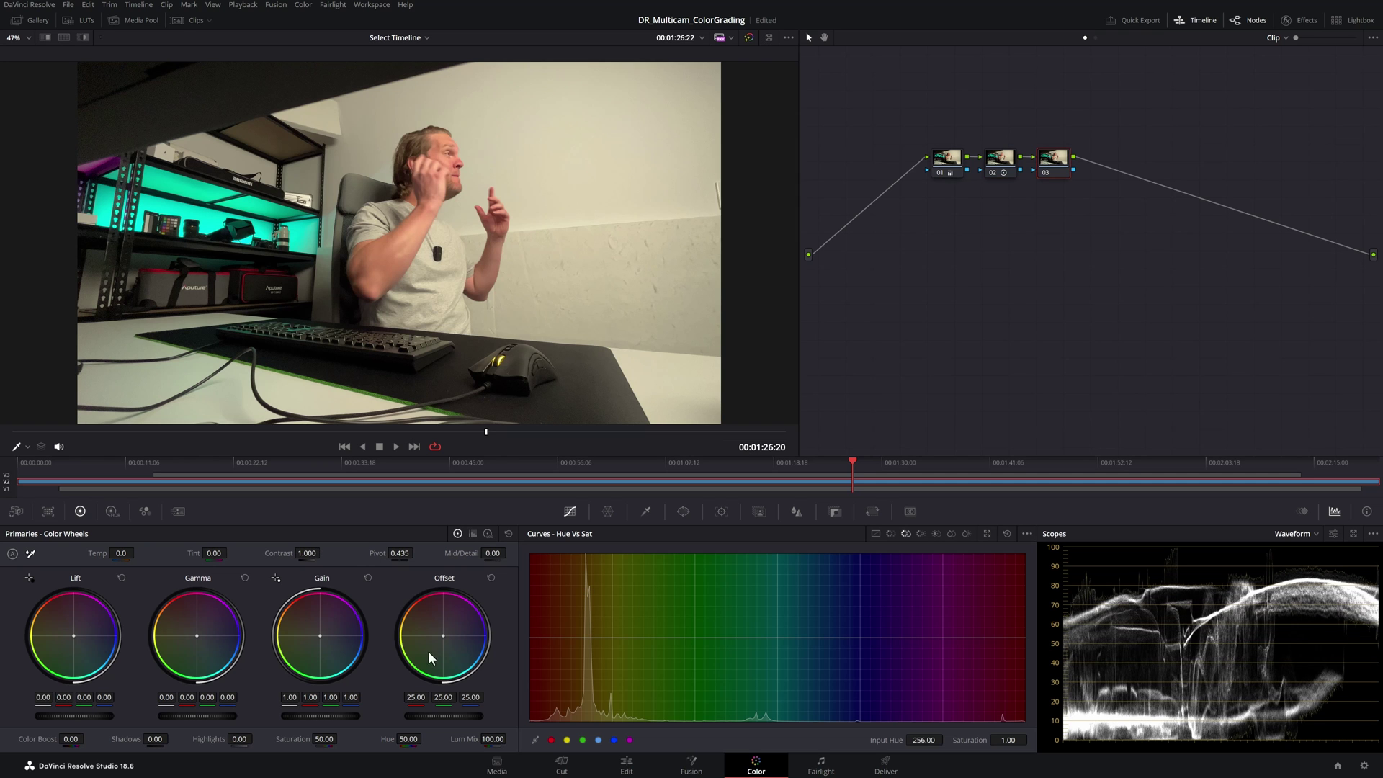
drag(452, 634, 444, 634)
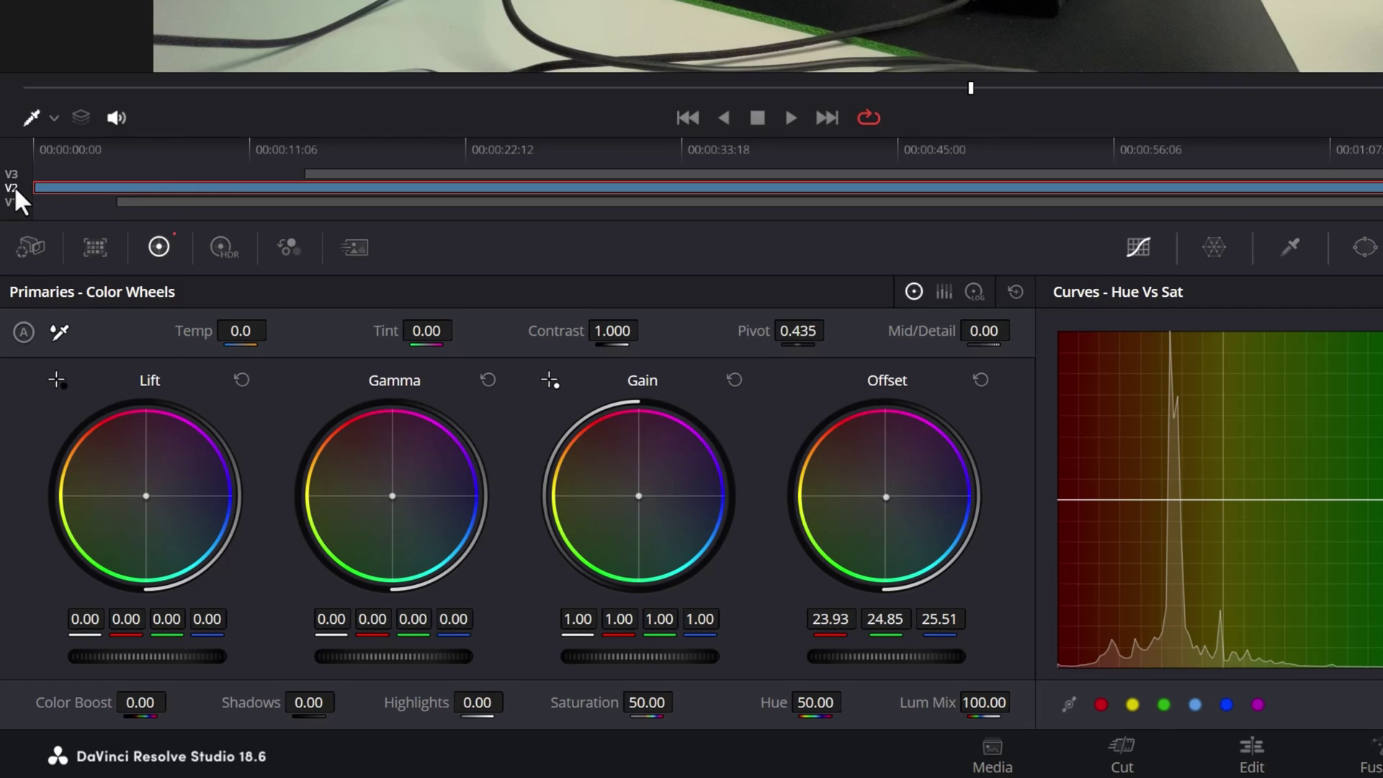
click(15, 186)
click(14, 175)
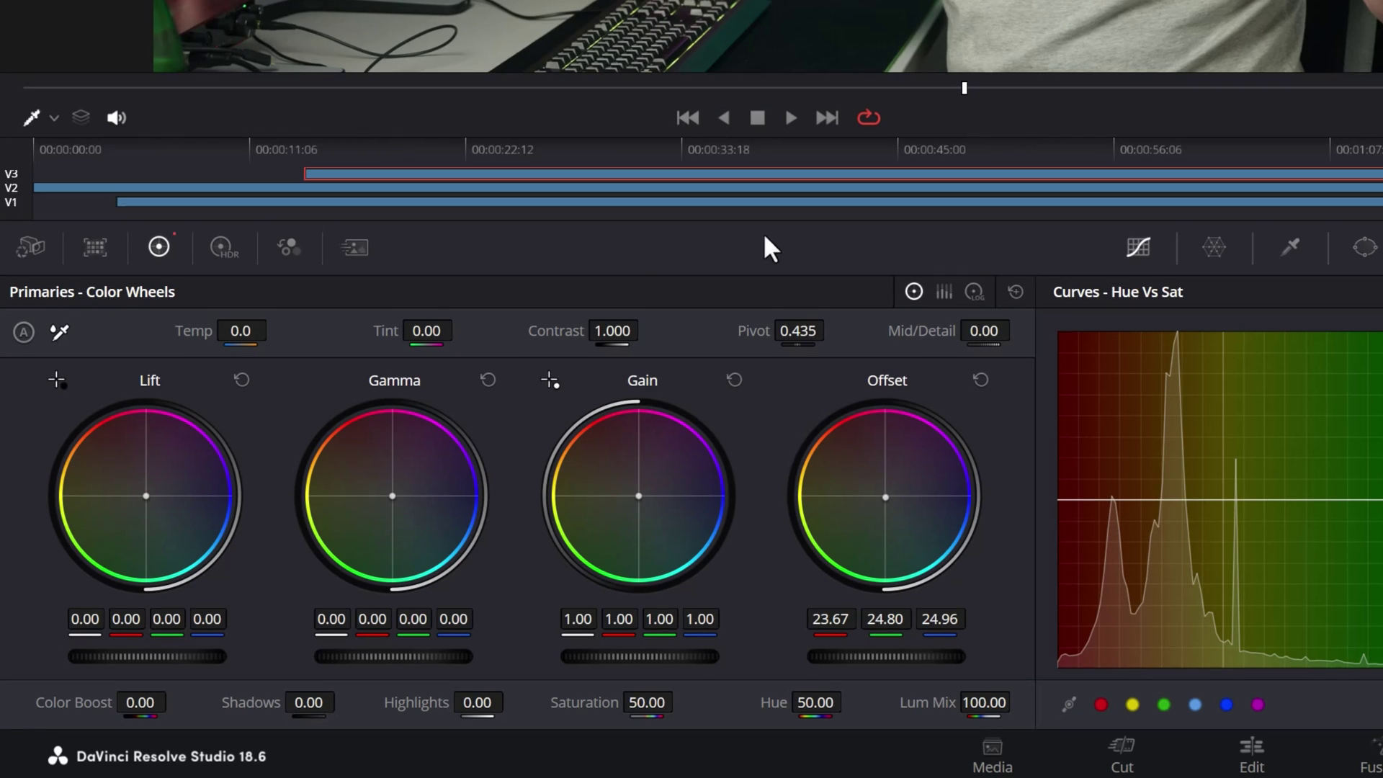
click(627, 767)
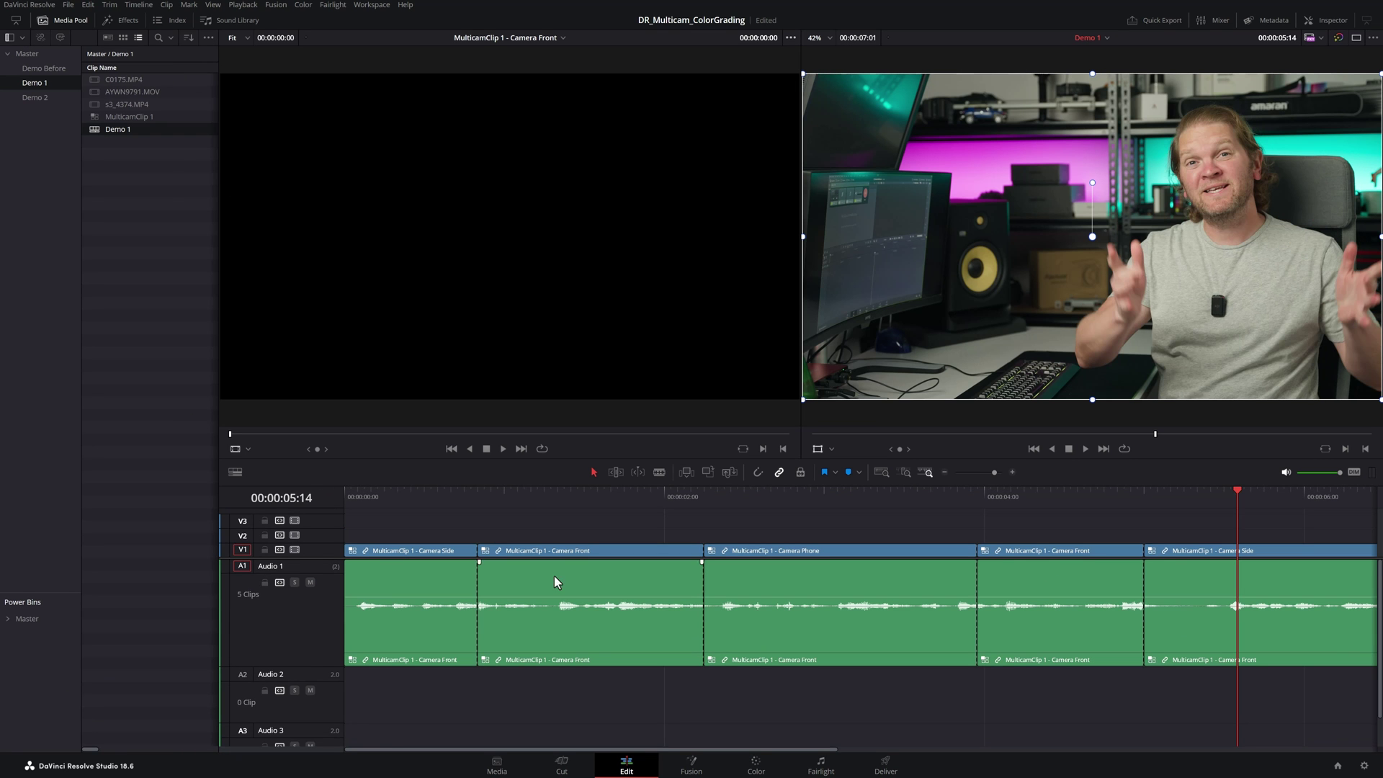
click(391, 502)
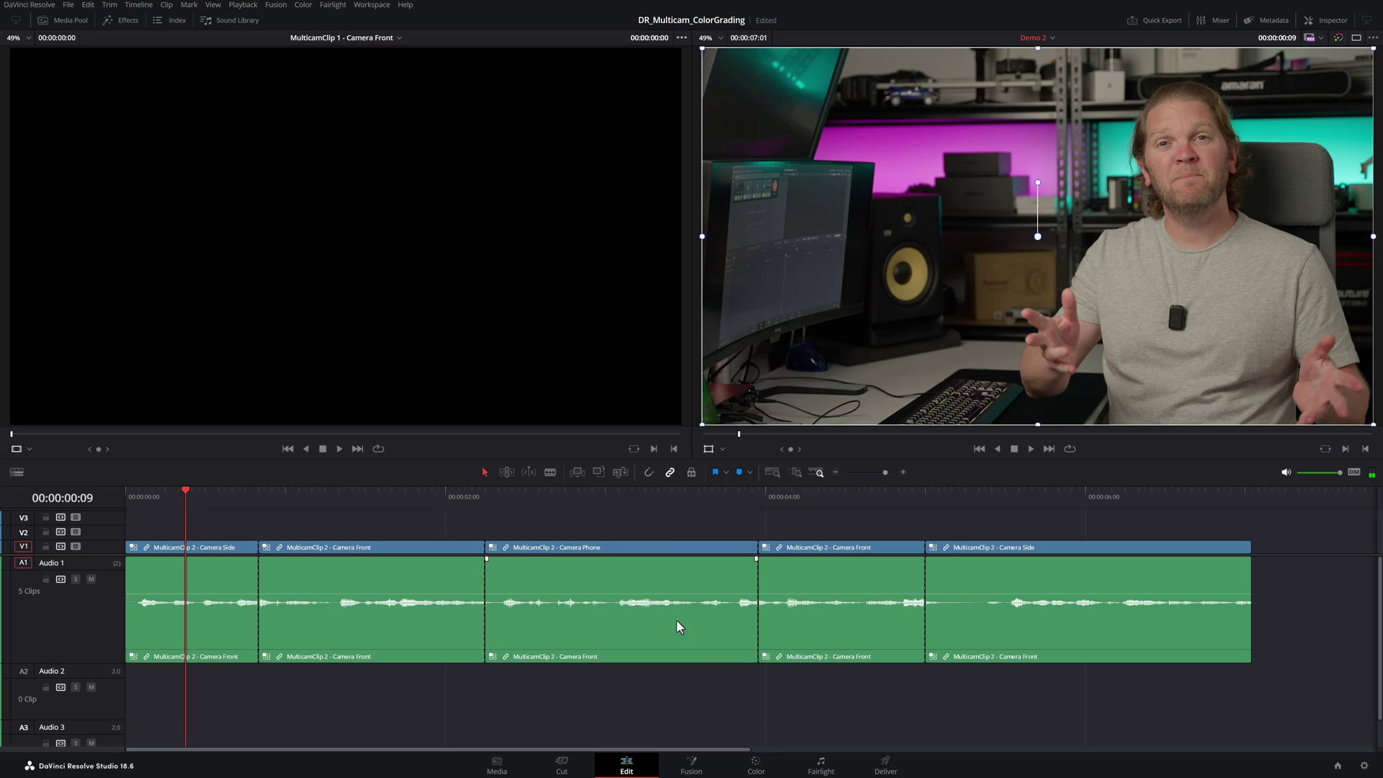
click(756, 766)
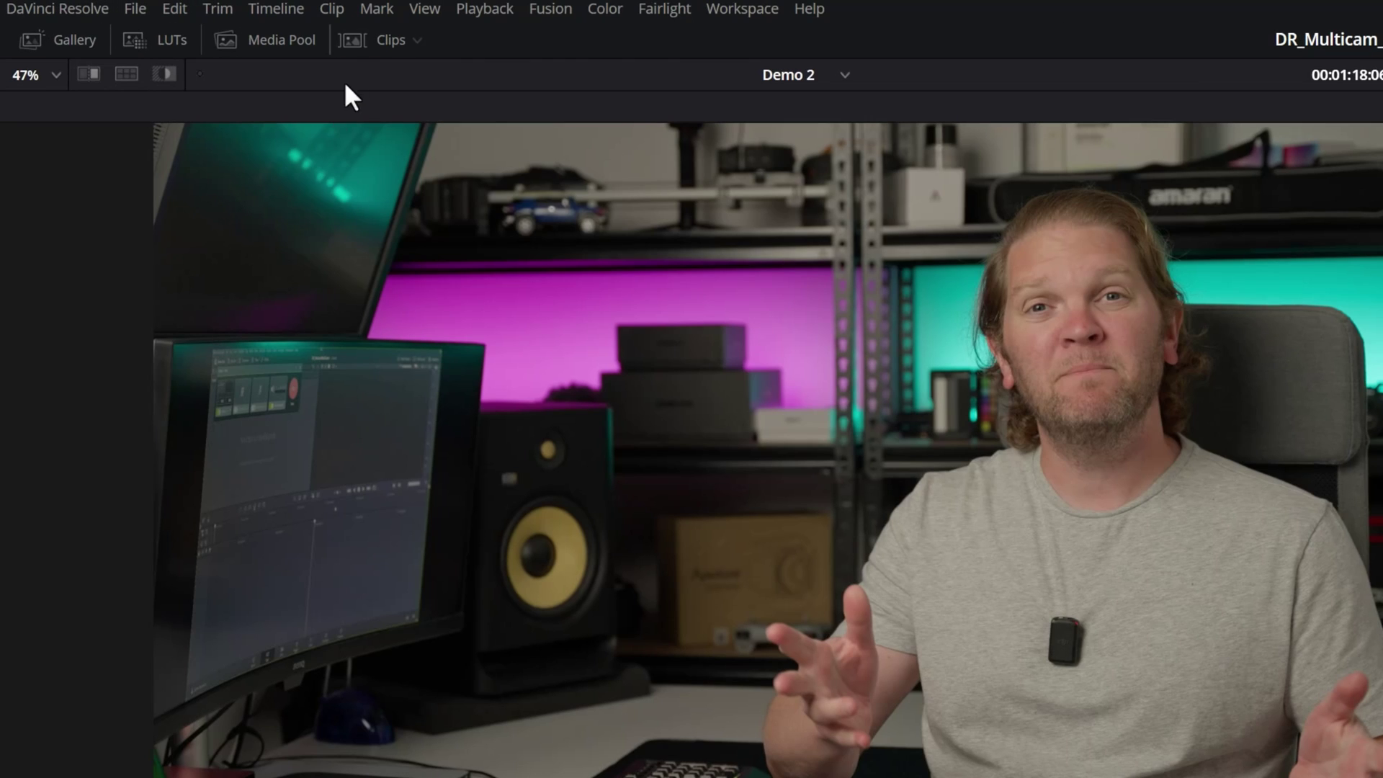
Show the clip thumbnails, tint clip 01 magenta with Offset, and copy that grade onto clip 05
click(172, 21)
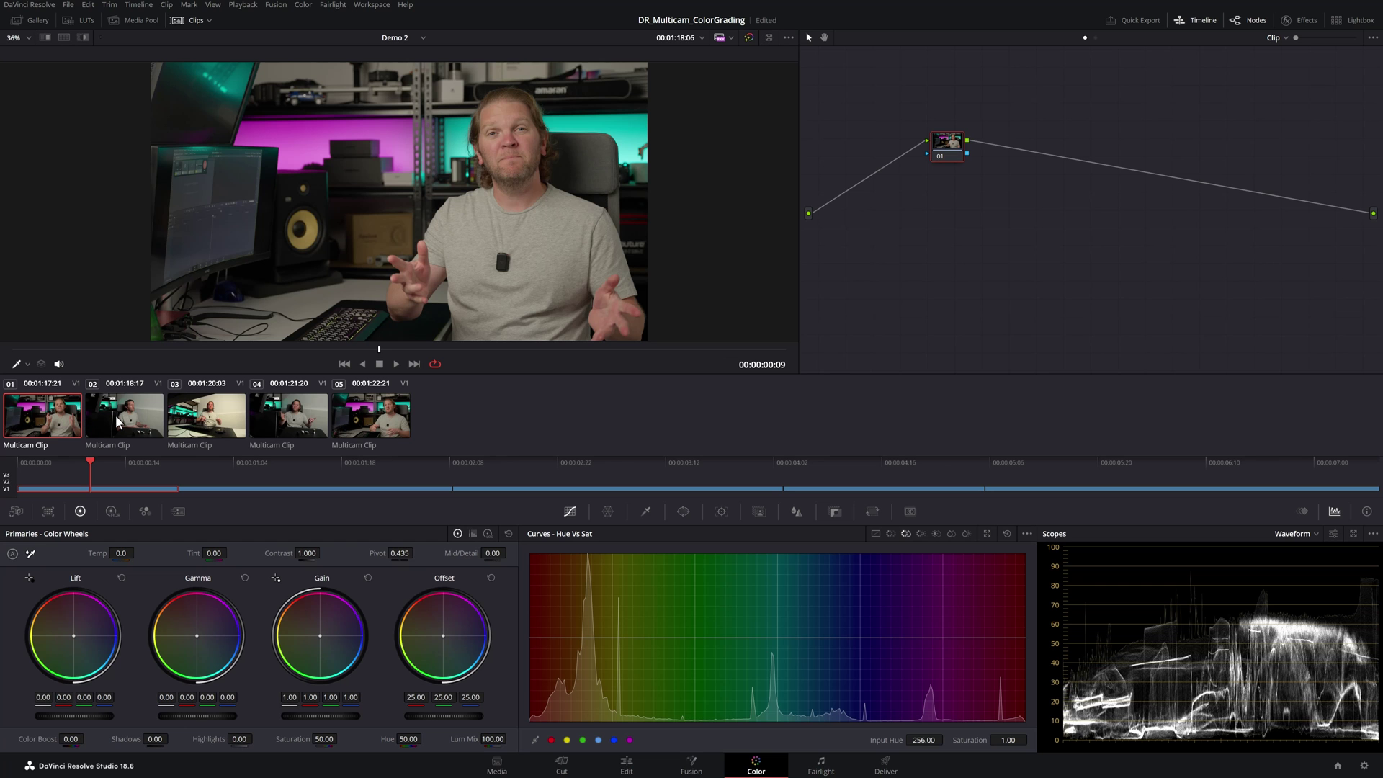
key(Home)
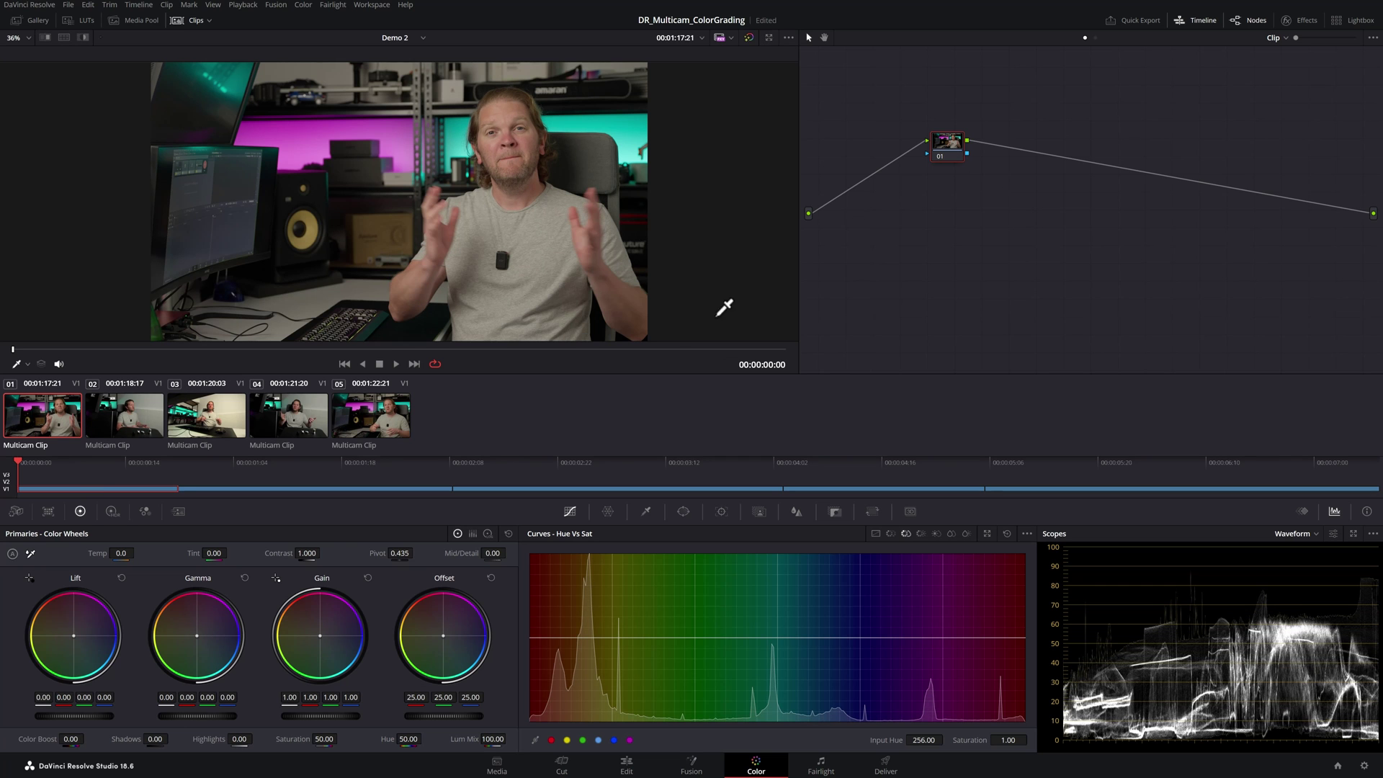
drag(447, 641, 464, 633)
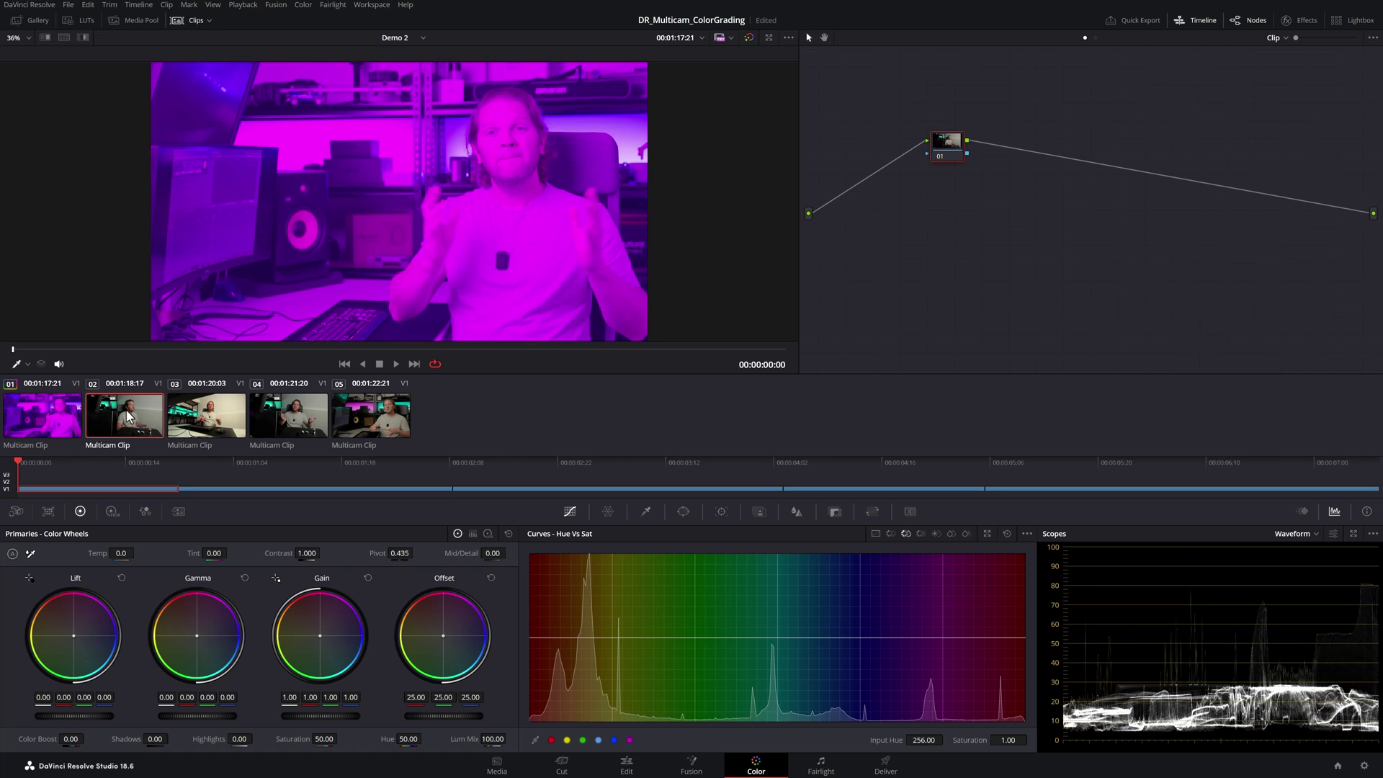
click(211, 416)
click(376, 422)
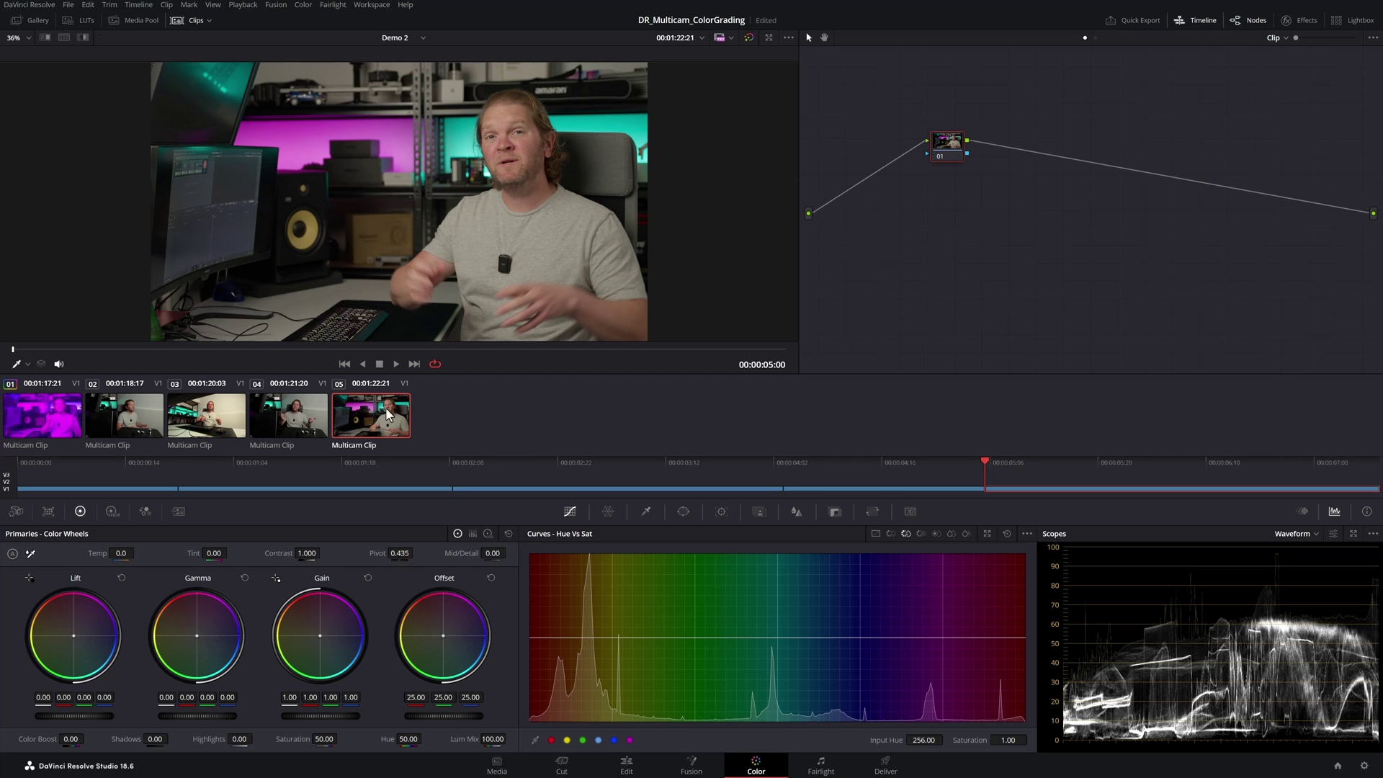
middle_click(47, 415)
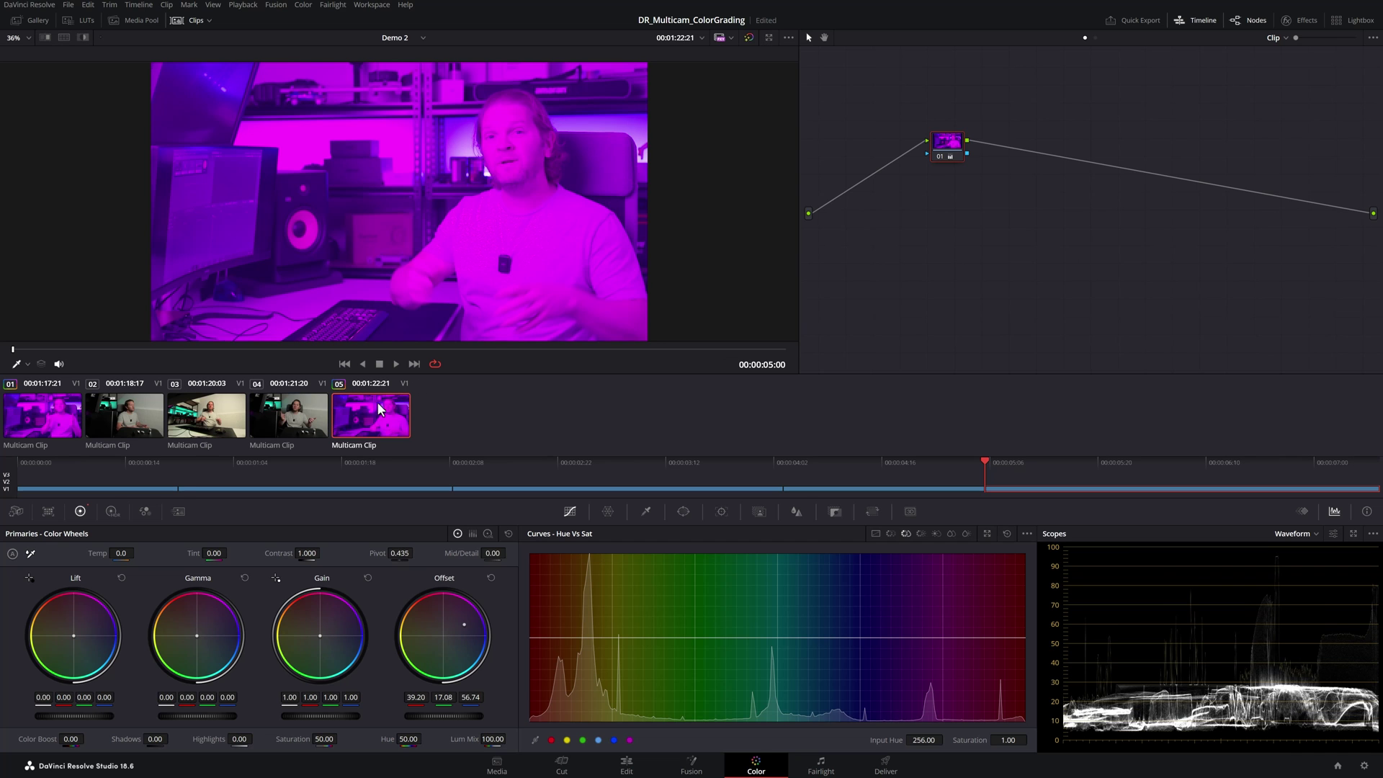
Push clip 02 toward yellow, copy it onto clip 04, and tint clip 03 strongly green
click(136, 425)
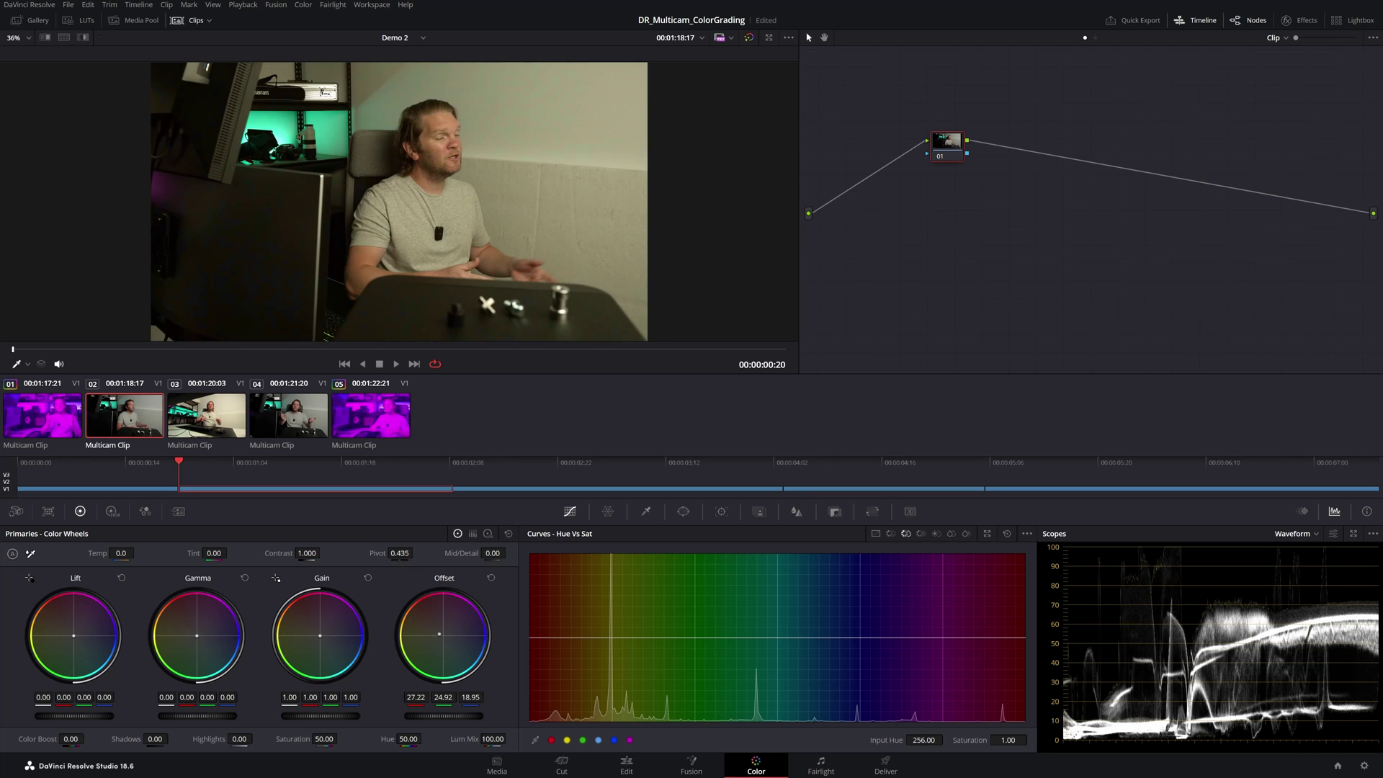
drag(439, 634, 430, 630)
click(288, 420)
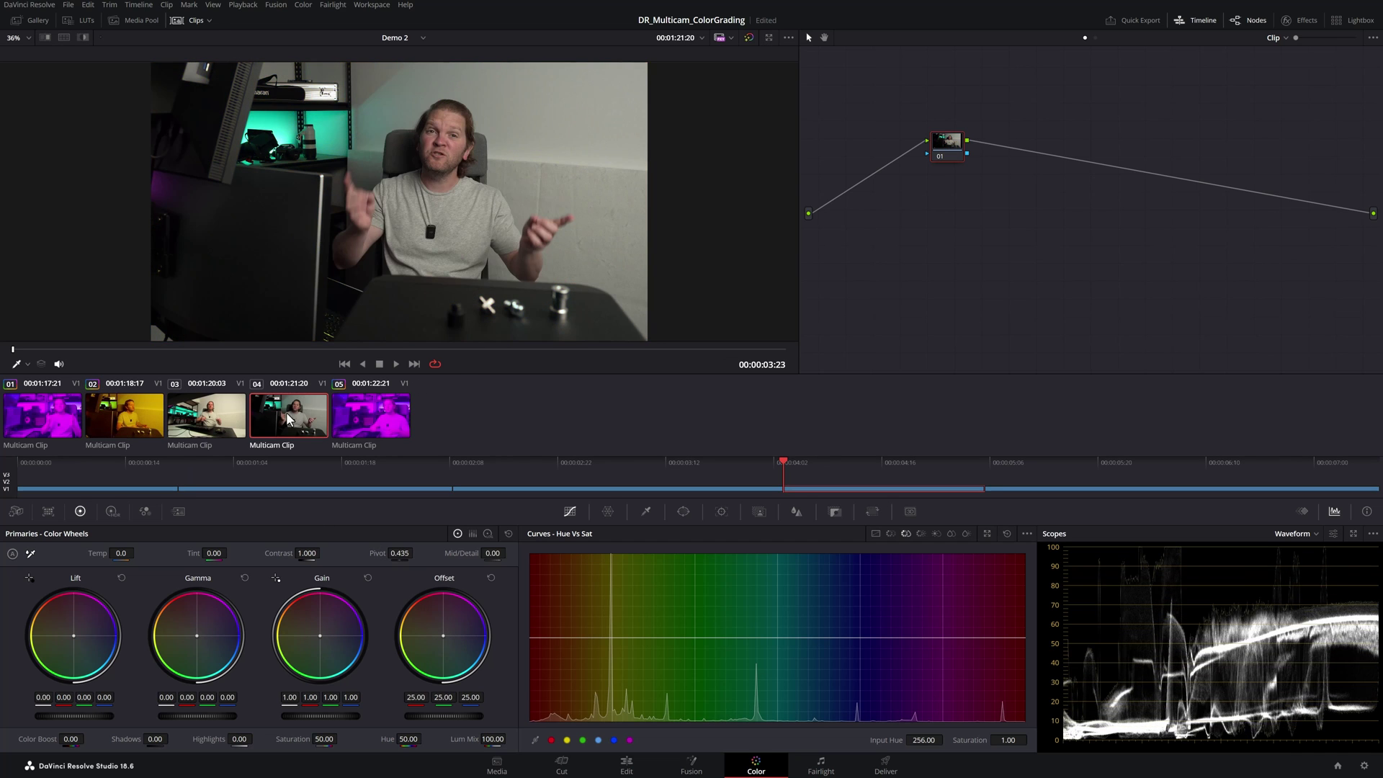
middle_click(136, 413)
key(Up)
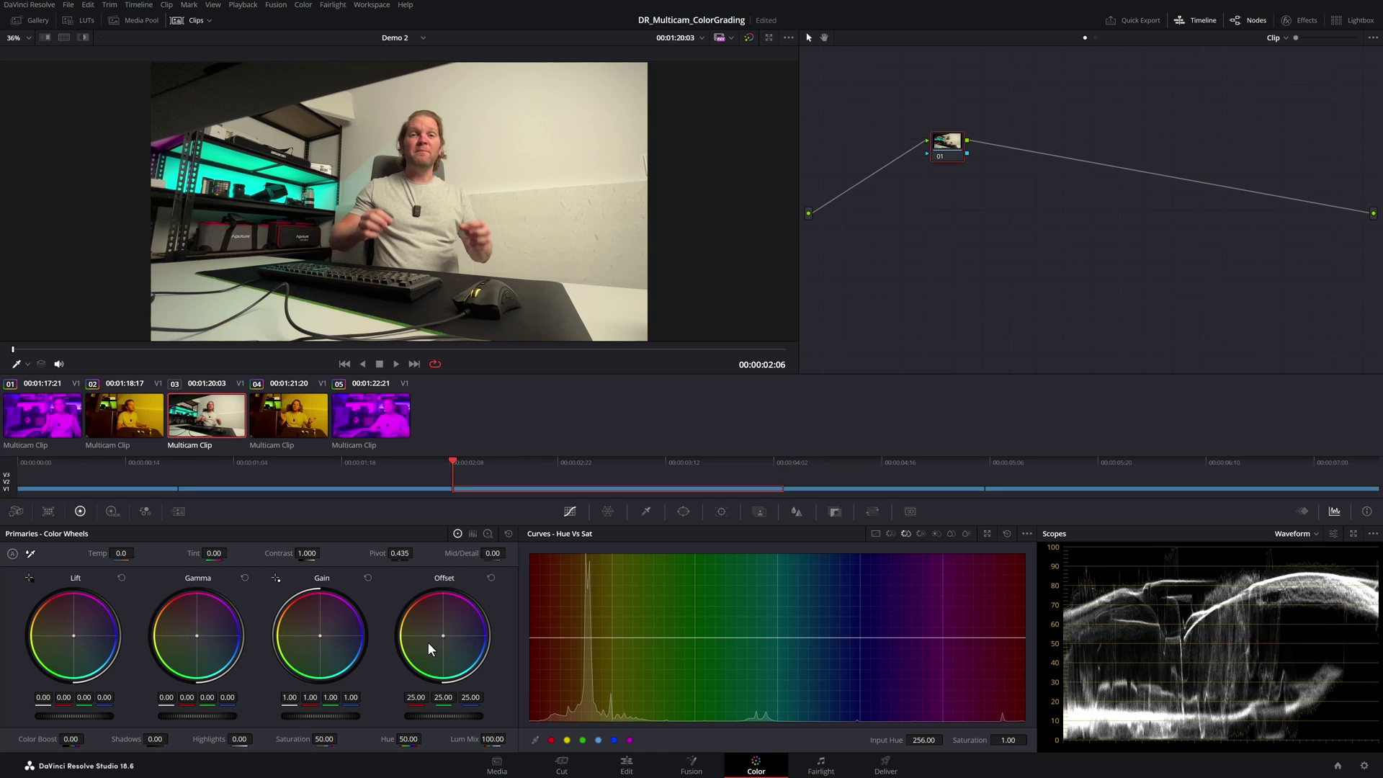
mouse_move(429, 649)
mouse_down()
mouse_move(423, 658)
mouse_move(433, 647)
mouse_up()
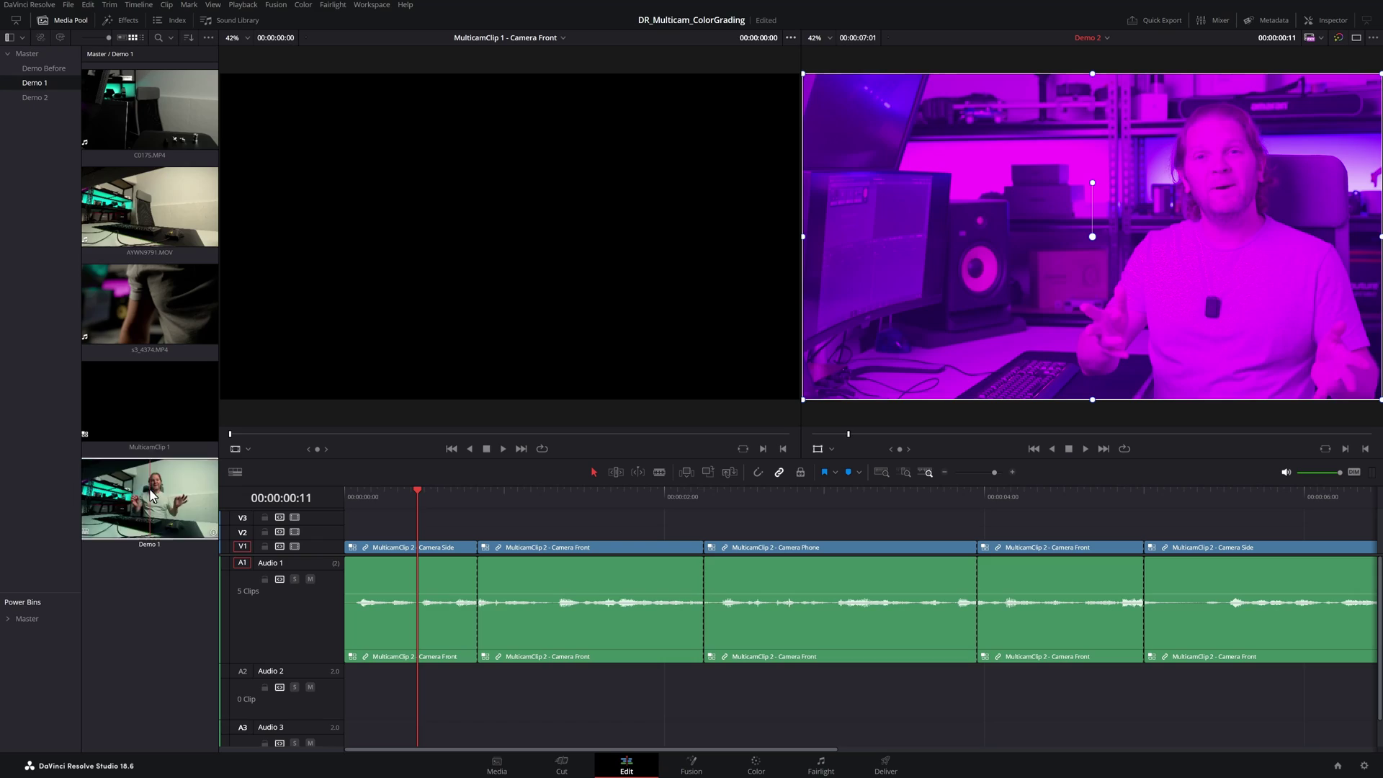
Open the Demo 1 timeline, hide the Media Pool to enlarge the viewers, and scrub the edit
double_click(150, 496)
key(ctrl+shift+m)
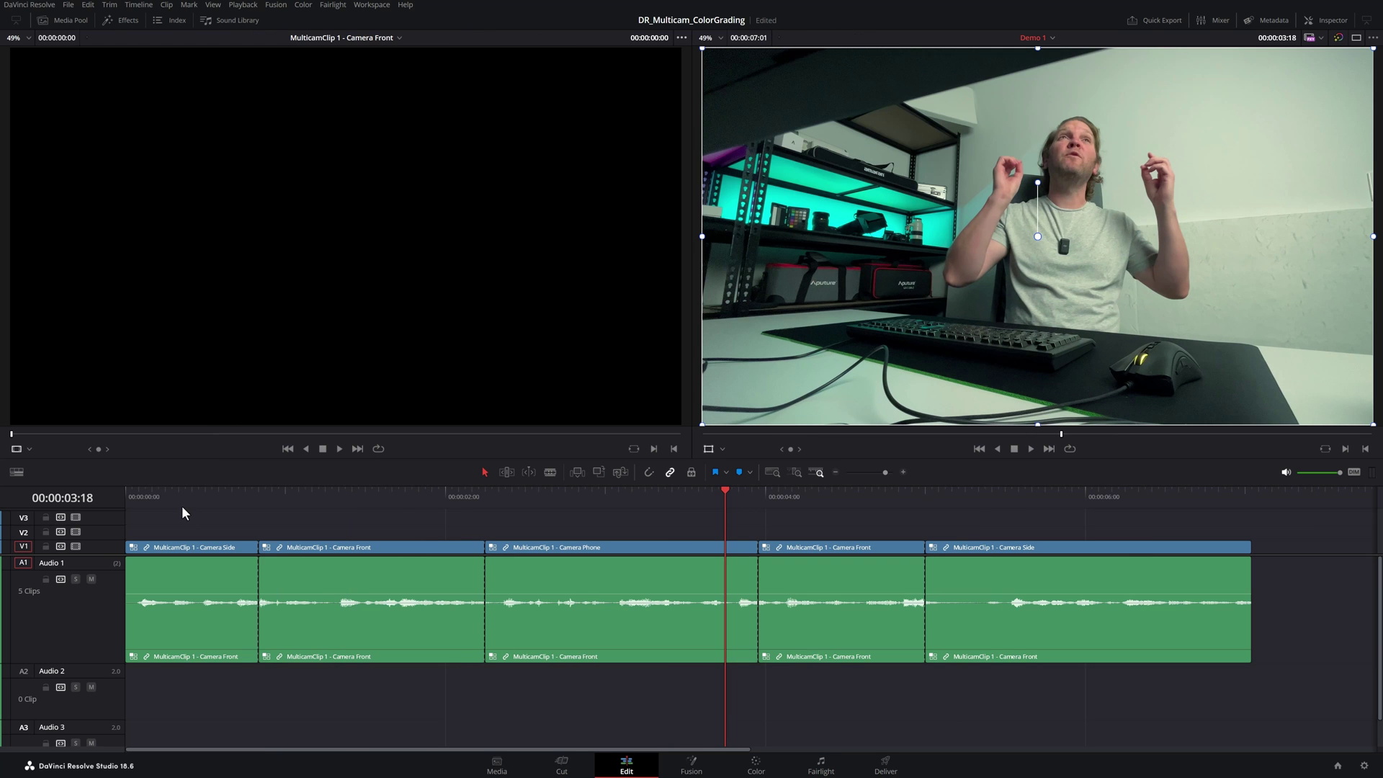
mouse_move(184, 504)
mouse_down()
mouse_move(932, 516)
mouse_move(189, 495)
mouse_up()
Open MulticamClip 1 and, on the Color page, shift one angle's offset heavily toward blue-magenta
click(65, 22)
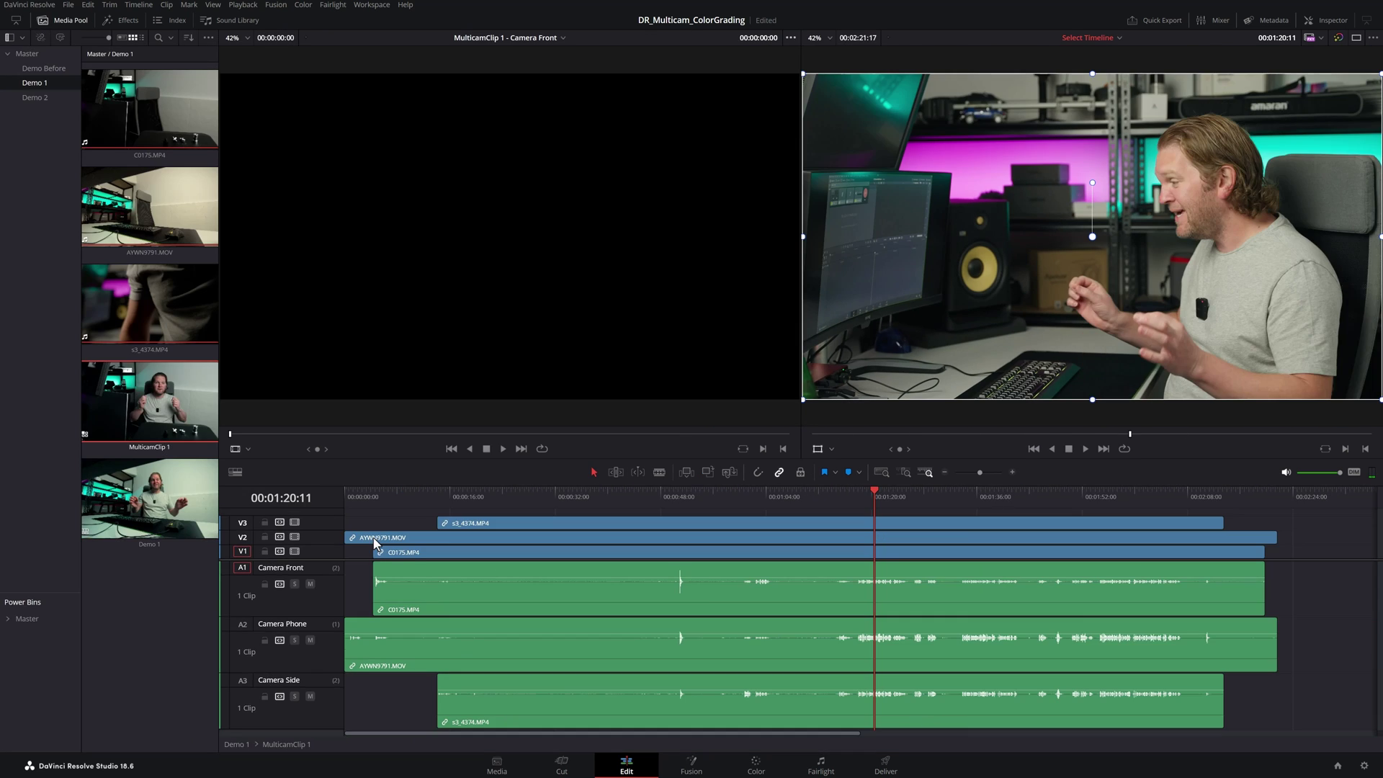
click(754, 768)
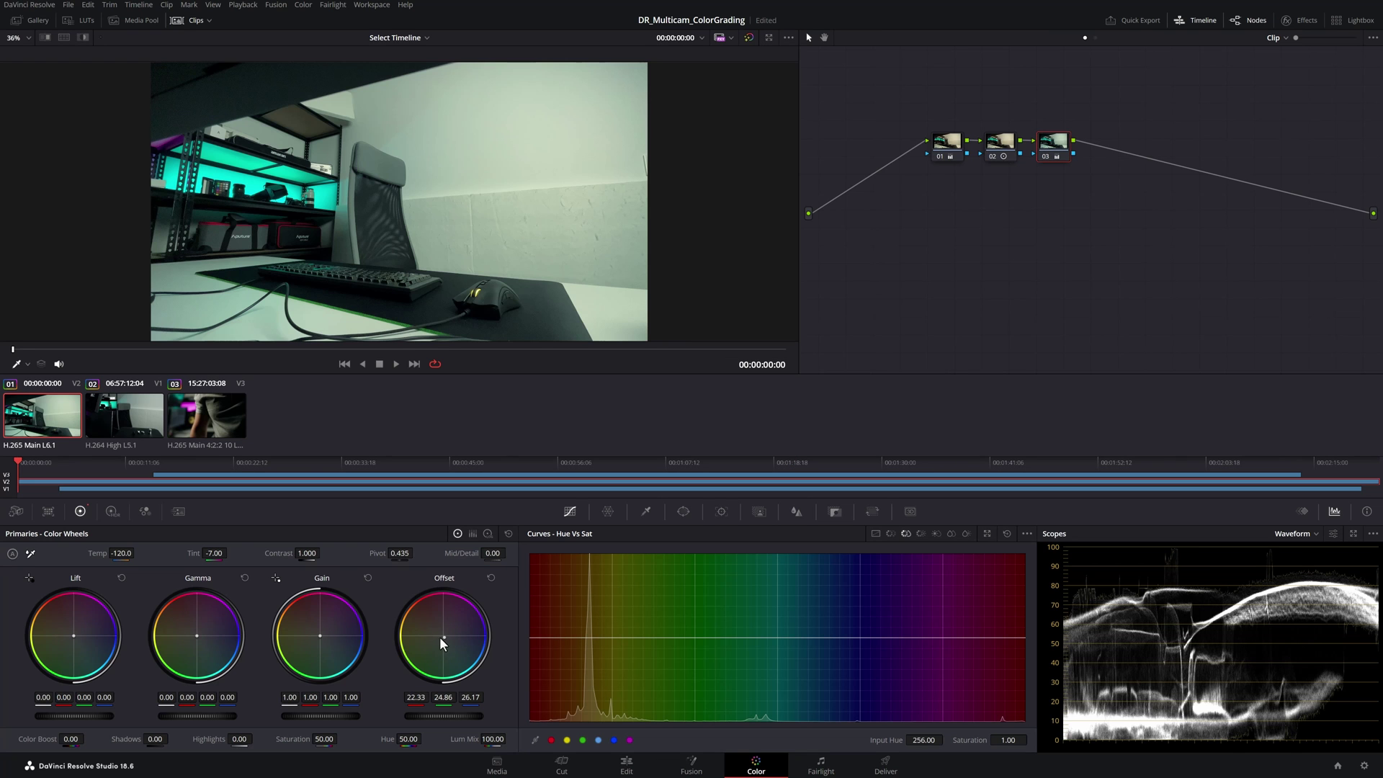
drag(445, 637, 480, 626)
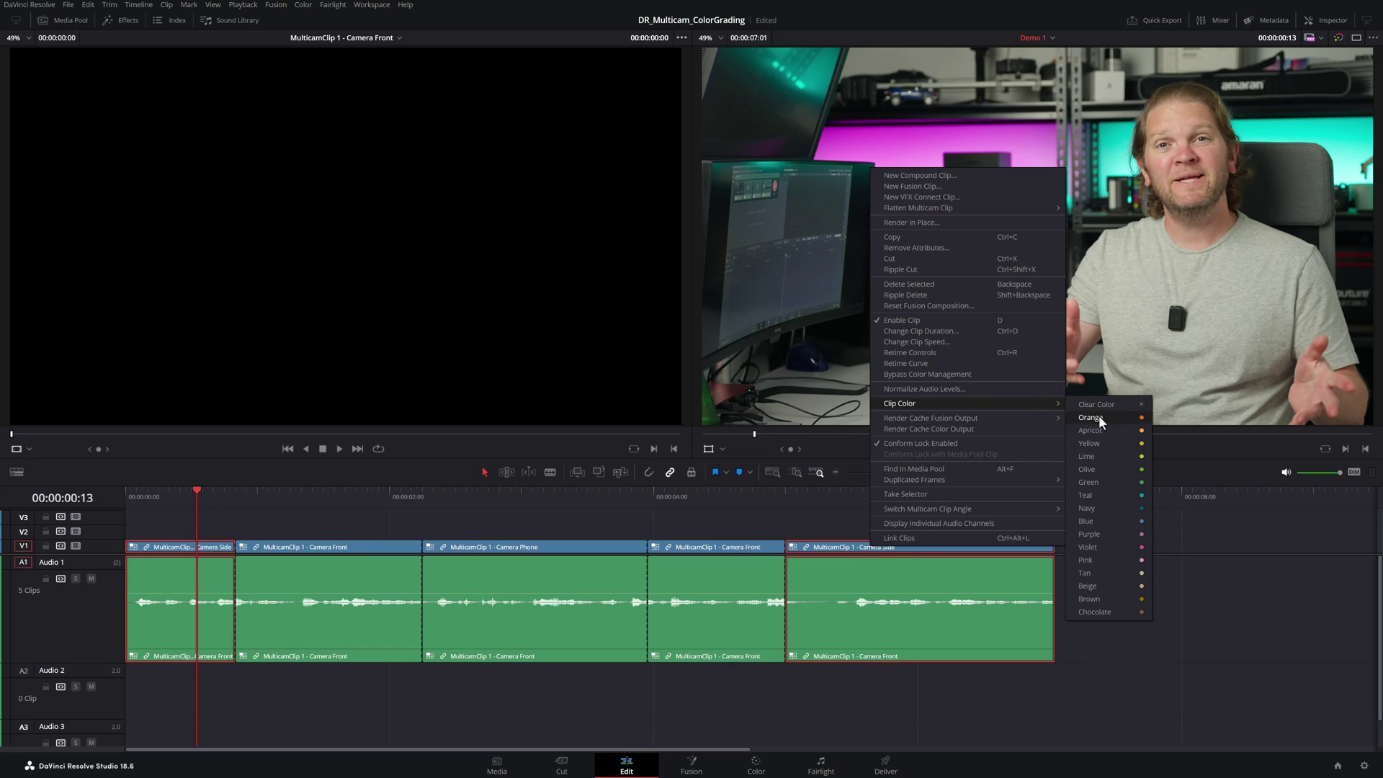
Tag both Camera Side clips orange, switch to the single timeline viewer, and select the first Camera Side clip
click(1098, 407)
click(170, 587)
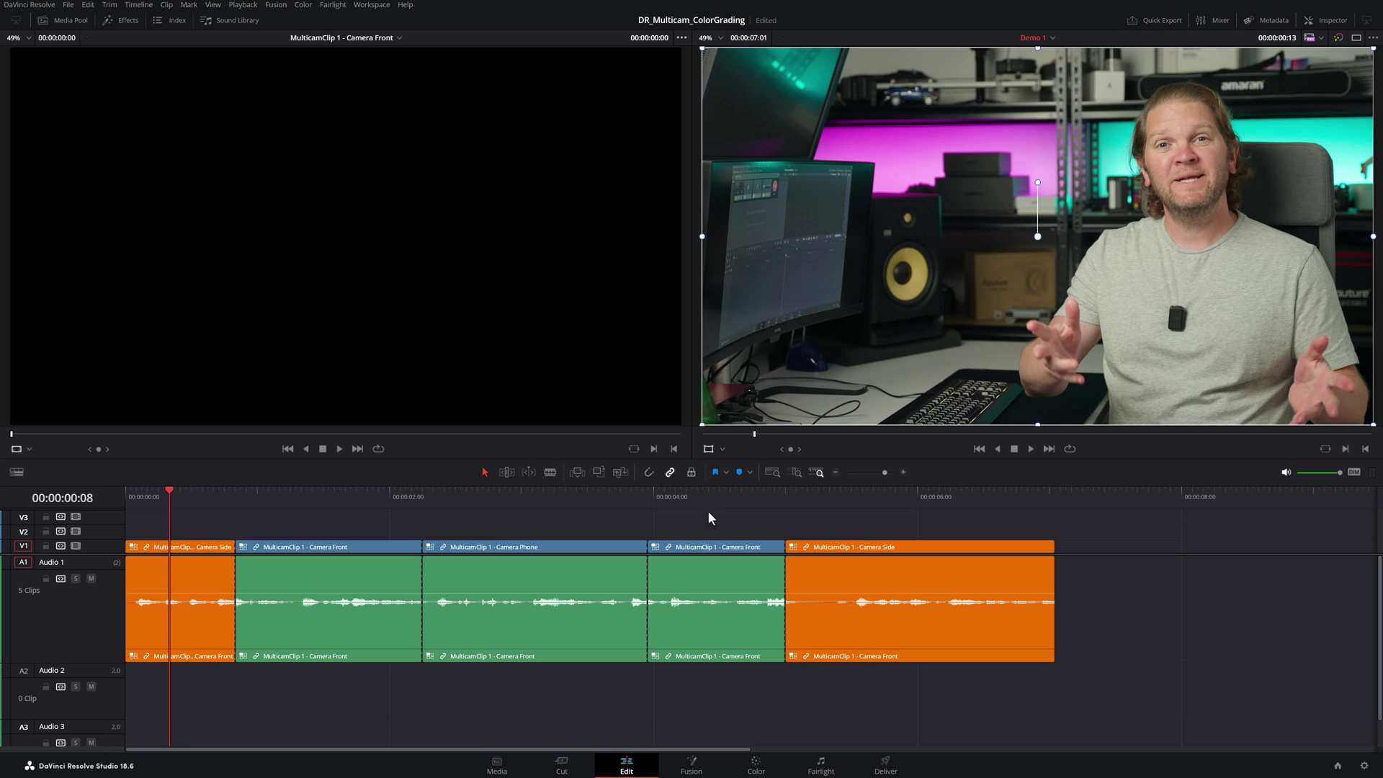
click(867, 490)
click(1355, 39)
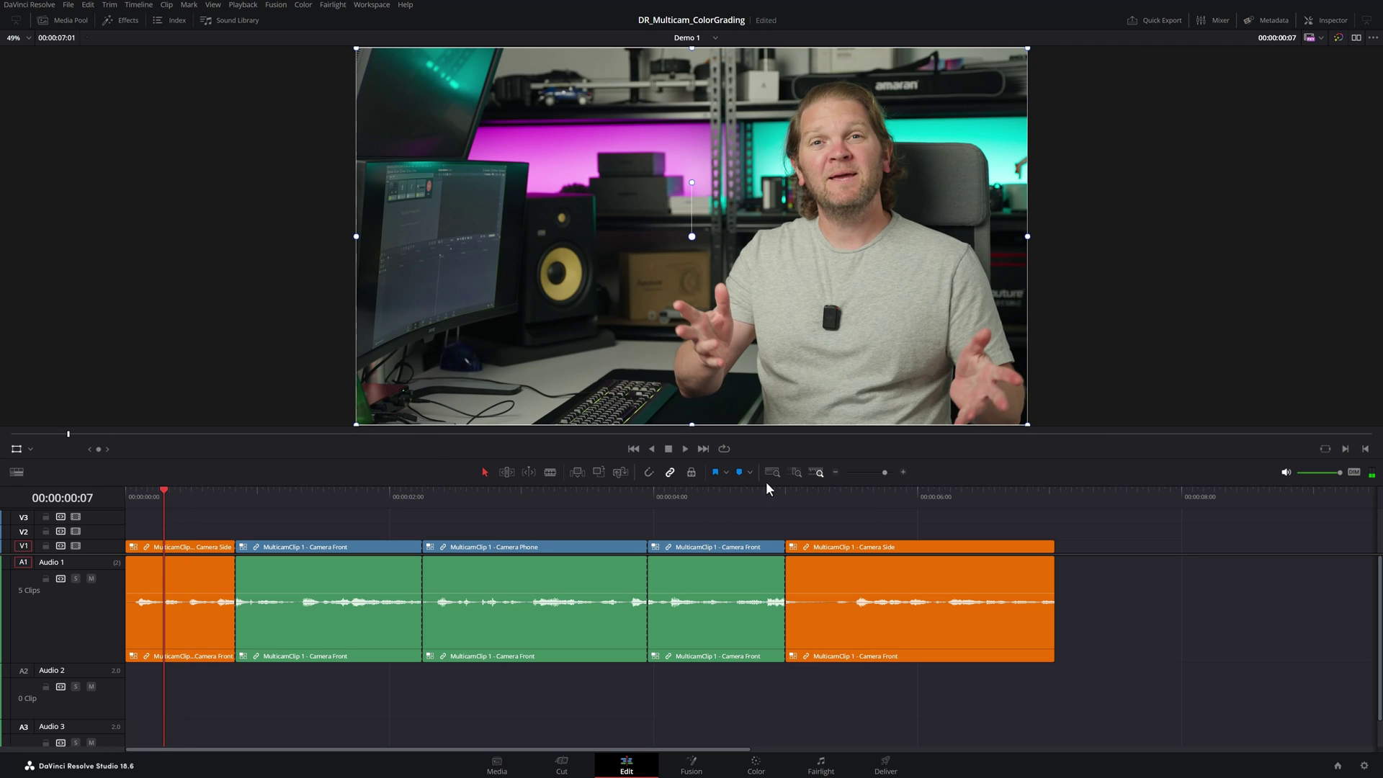
mouse_move(825, 501)
mouse_down()
mouse_move(935, 502)
mouse_move(838, 512)
mouse_move(852, 508)
mouse_up()
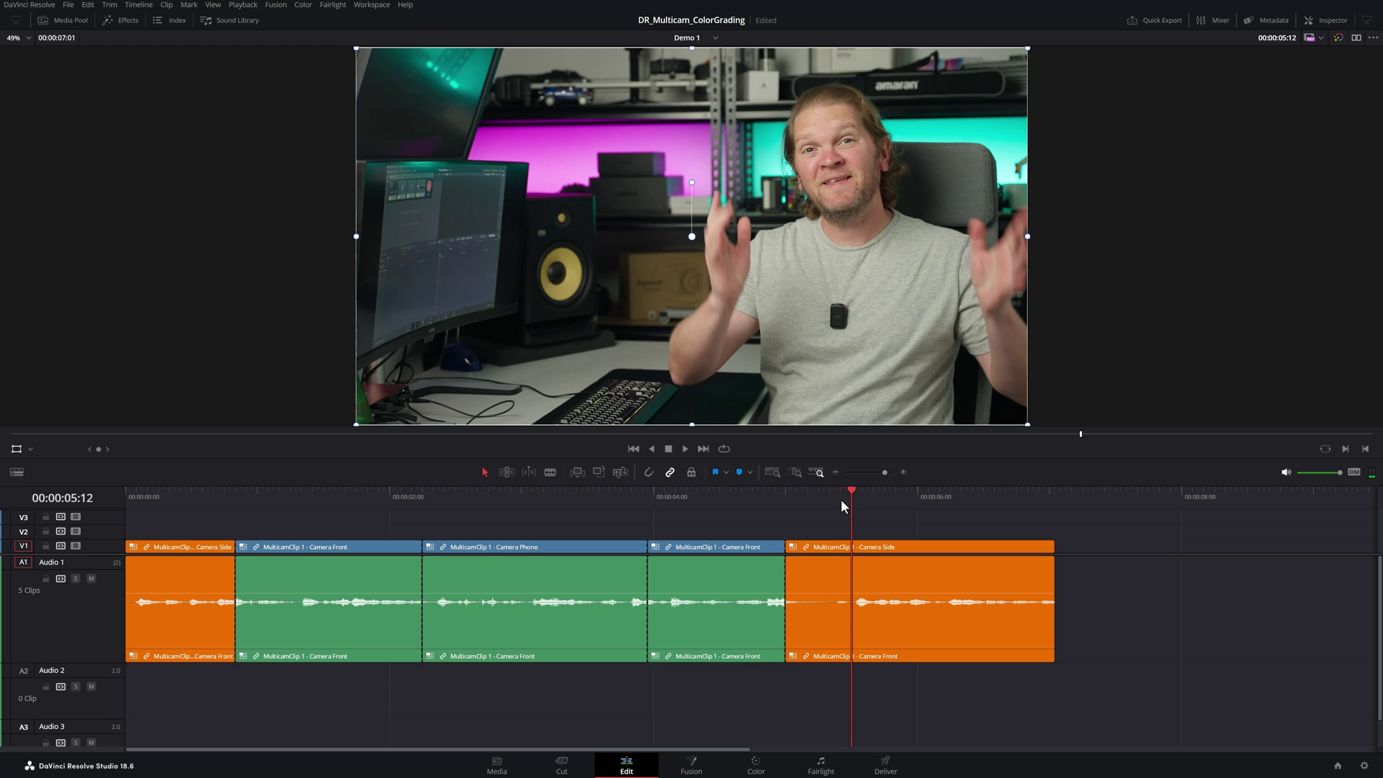
click(185, 499)
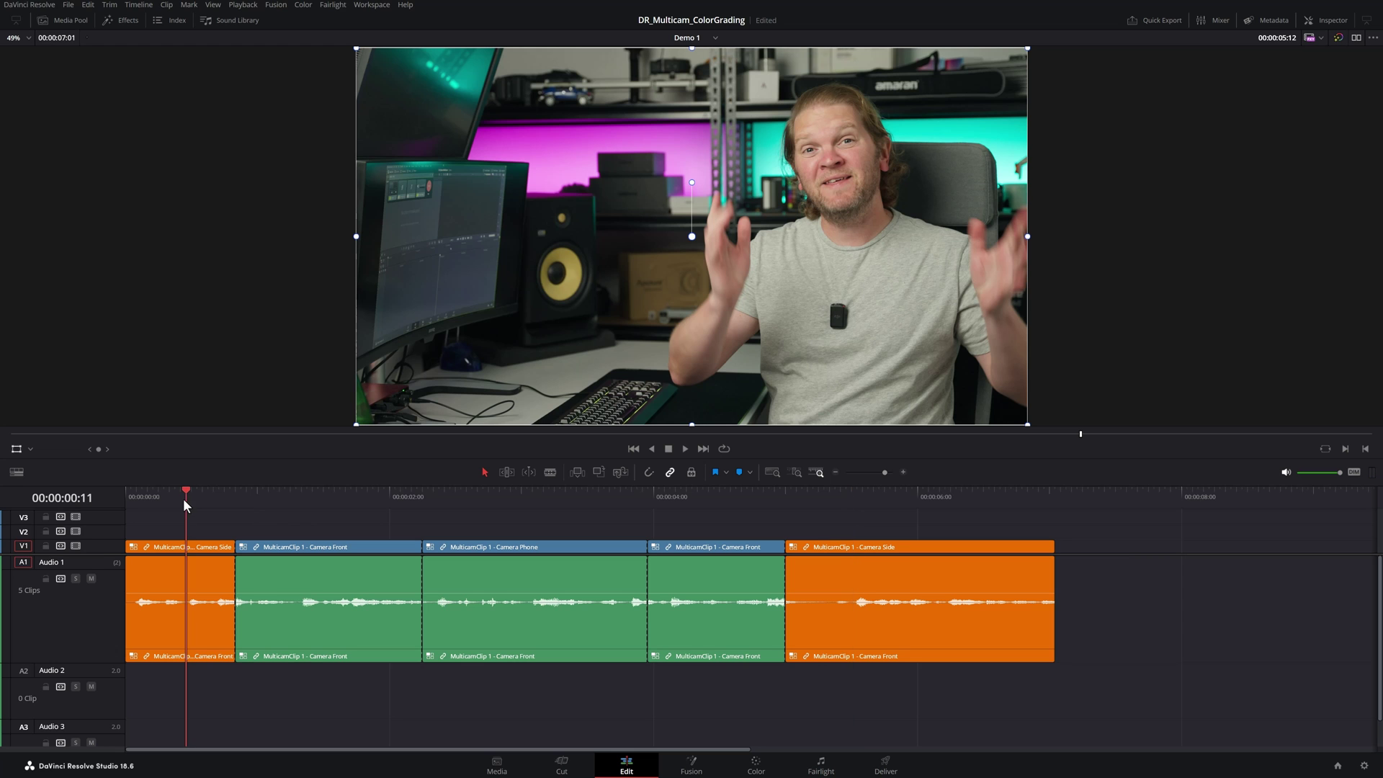
click(172, 551)
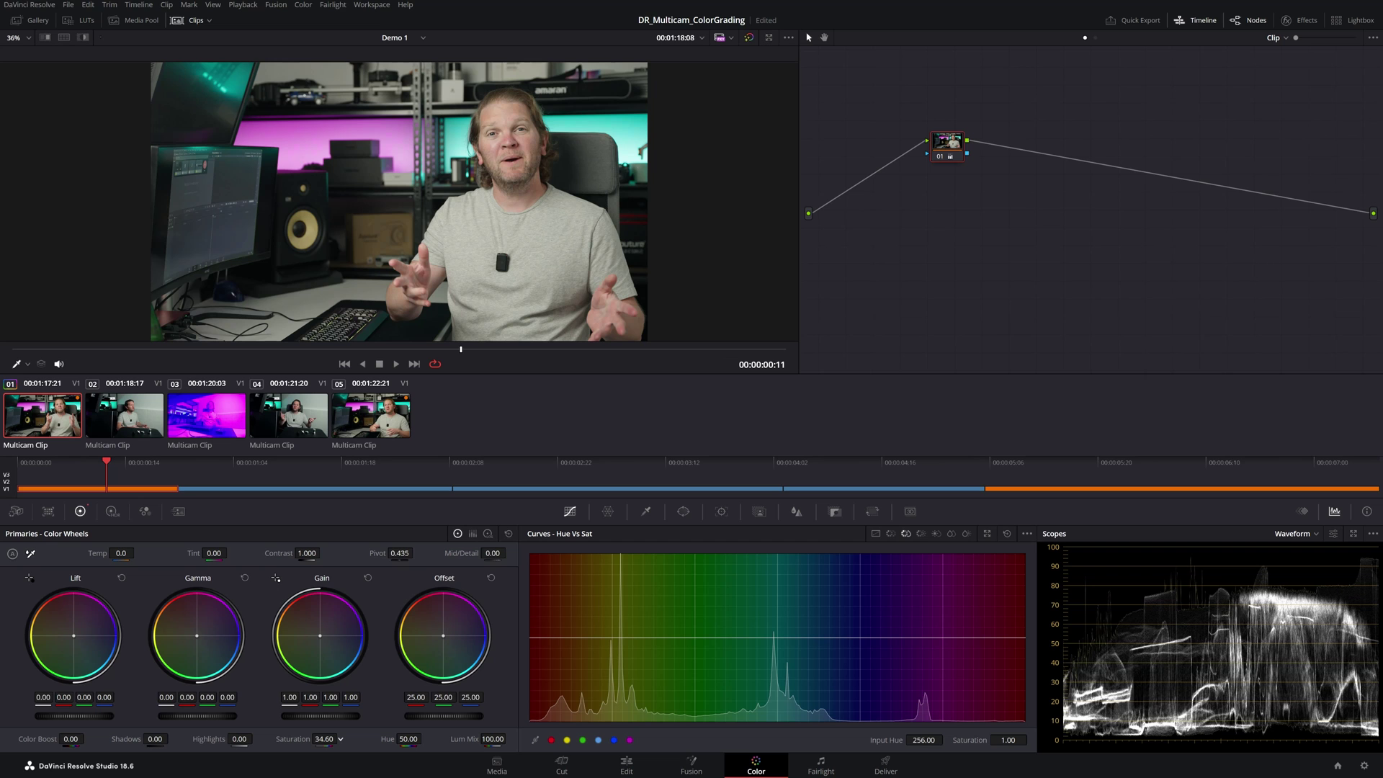
Set the first clip's saturation to 0 and check the black-and-white result on the Edit page
text(0)
key(Return)
click(627, 766)
drag(142, 496, 180, 498)
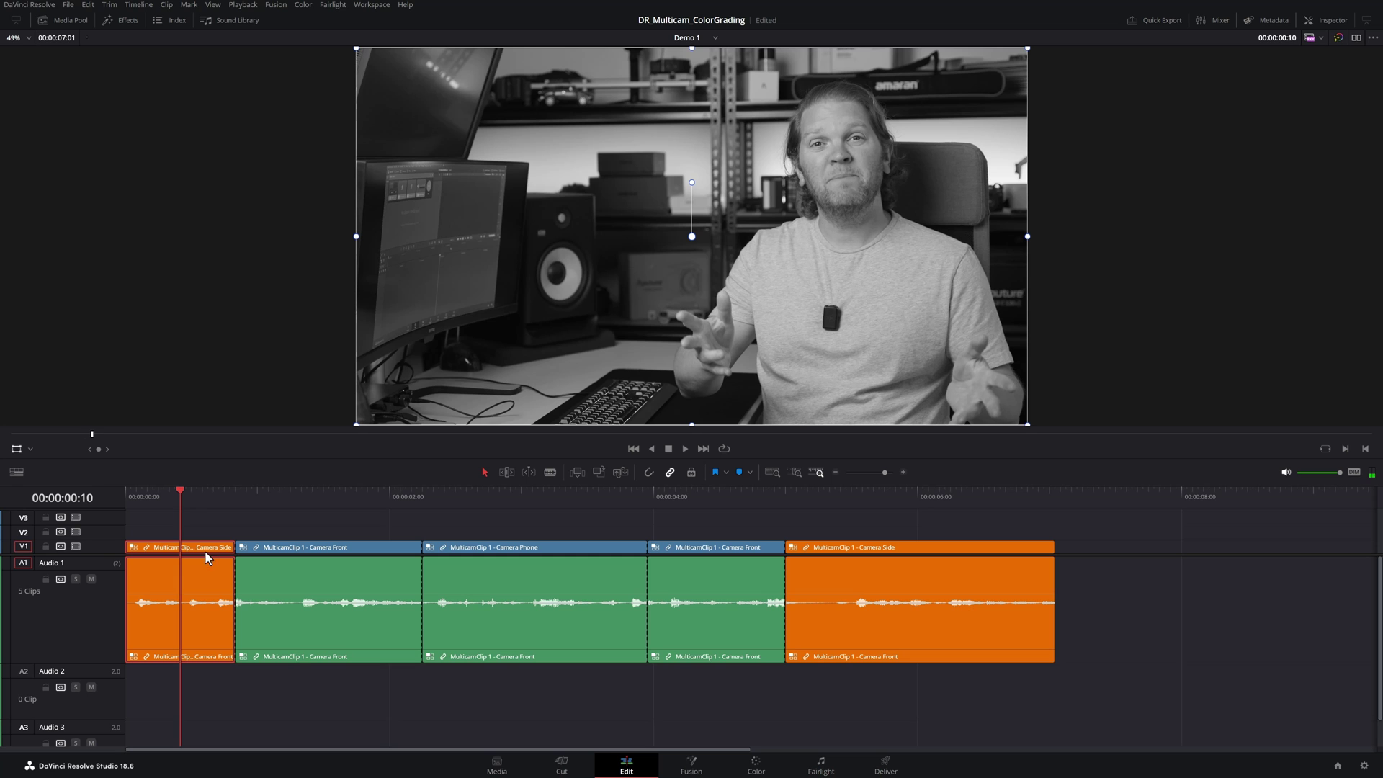